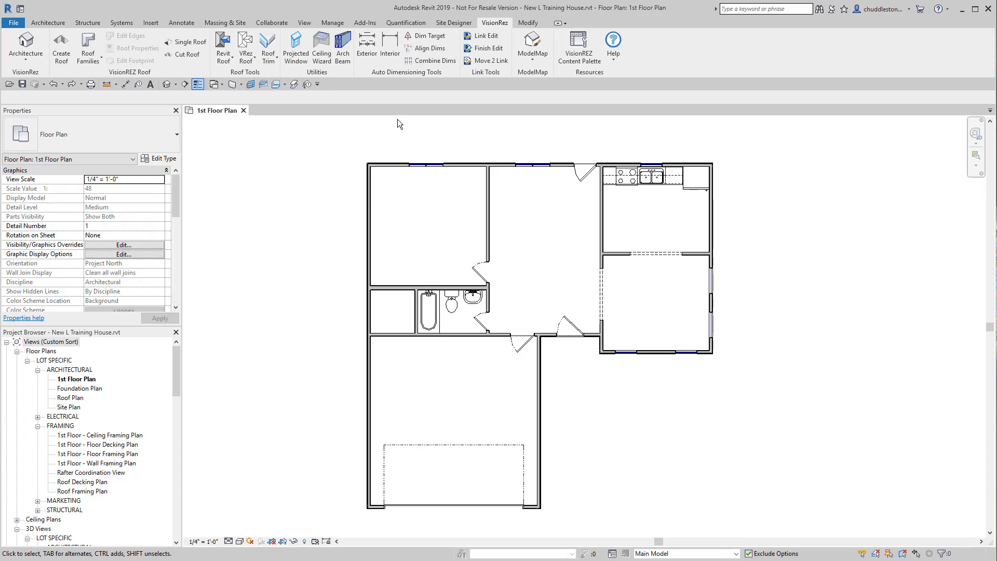
Step: Start the VisionREZ exterior auto dimensioning and load the QV configuration
left_click(366, 43)
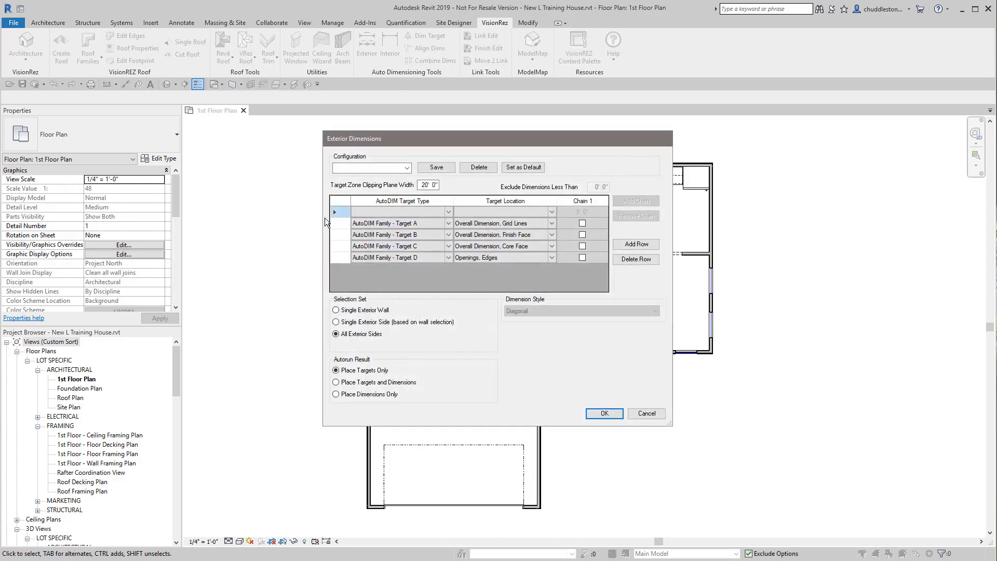
left_click_drag(322, 223, 192, 223)
left_click_drag(393, 142, 492, 160)
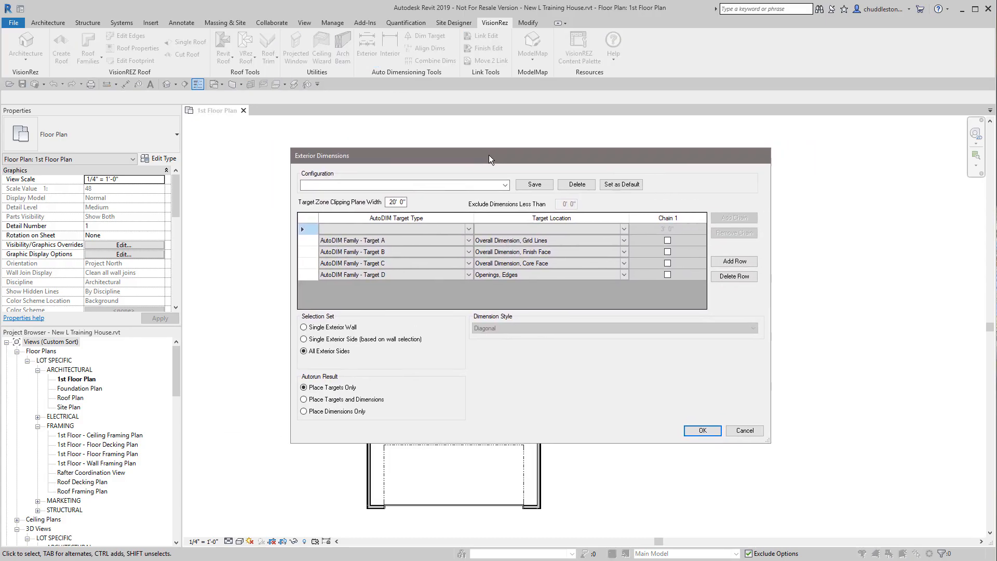
left_click(506, 186)
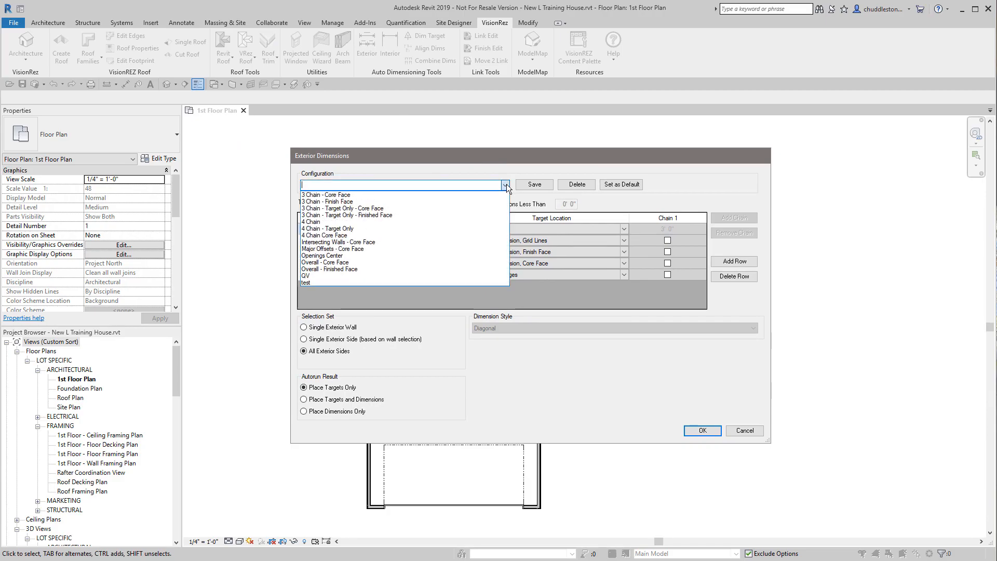
left_click(305, 276)
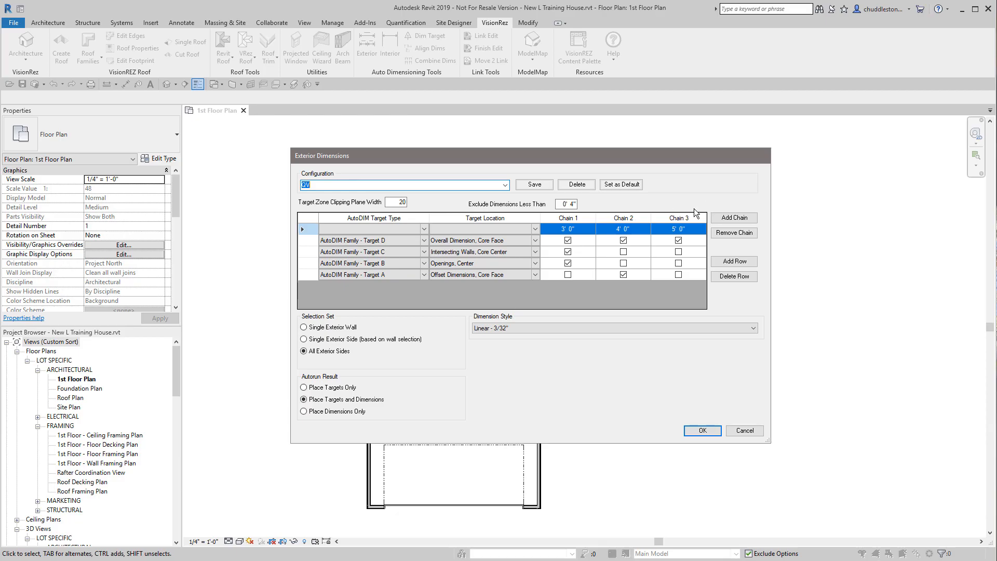
Step: Add a fourth dimension chain to the QV configuration and remove it again
left_click(742, 222)
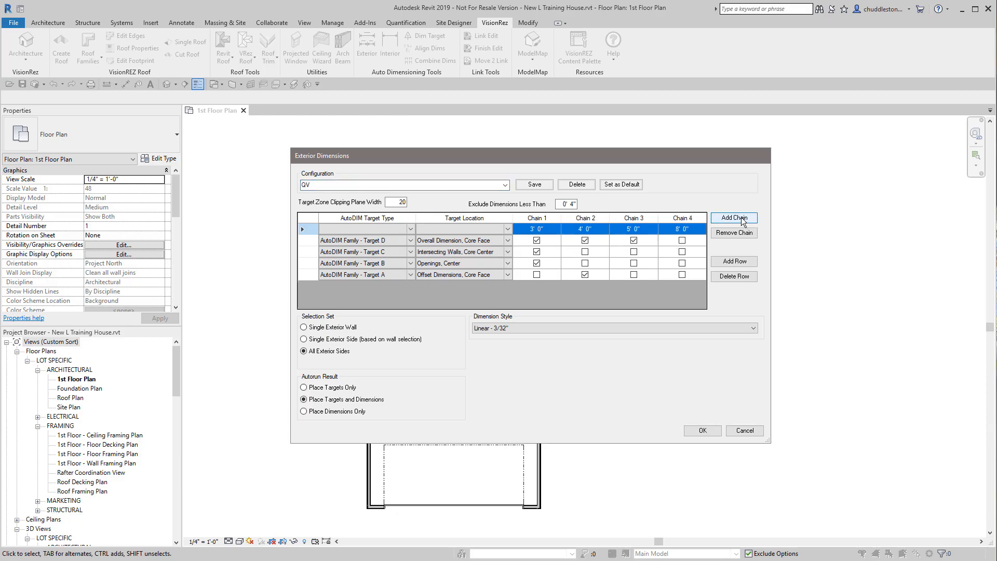
left_click(690, 224)
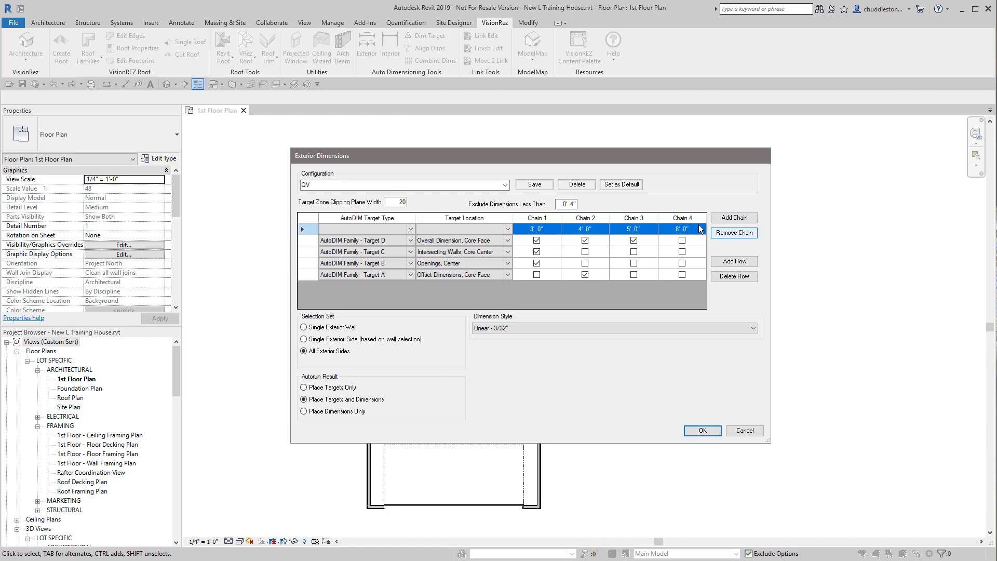
left_click(744, 232)
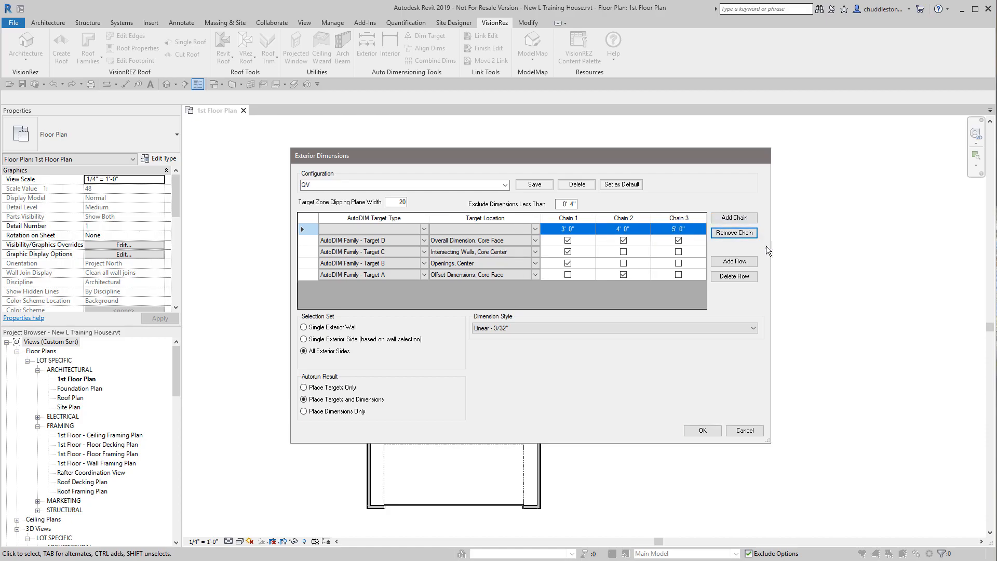
Step: Add a target row, and delete both the Target A offset row and the added Target E row
left_click(329, 276)
left_click(733, 261)
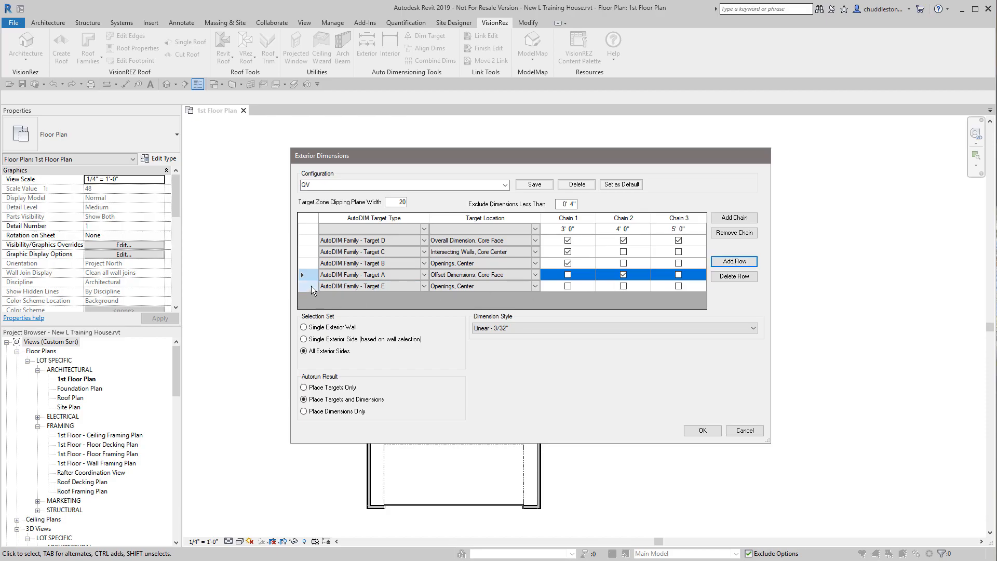
left_click(735, 276)
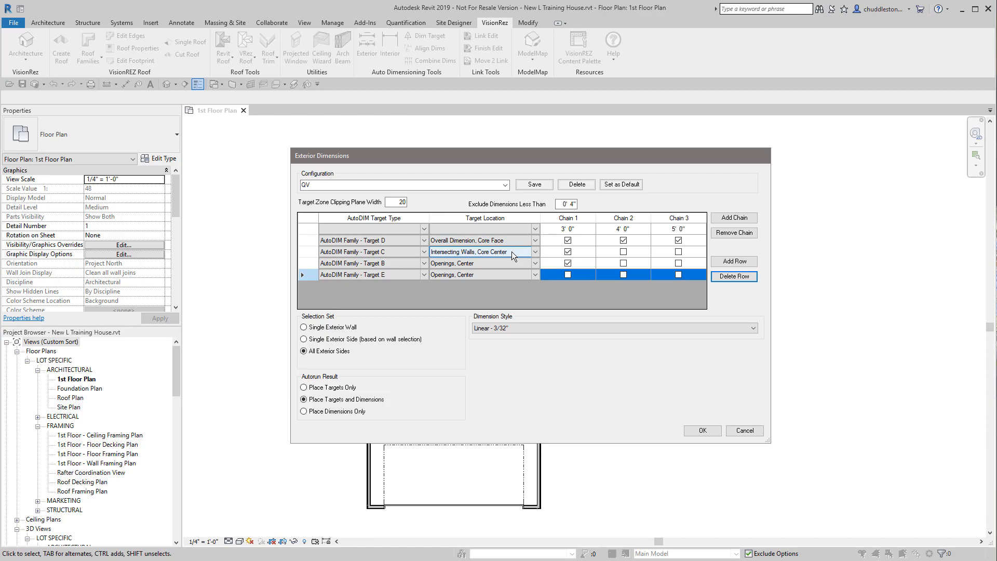
left_click(311, 277)
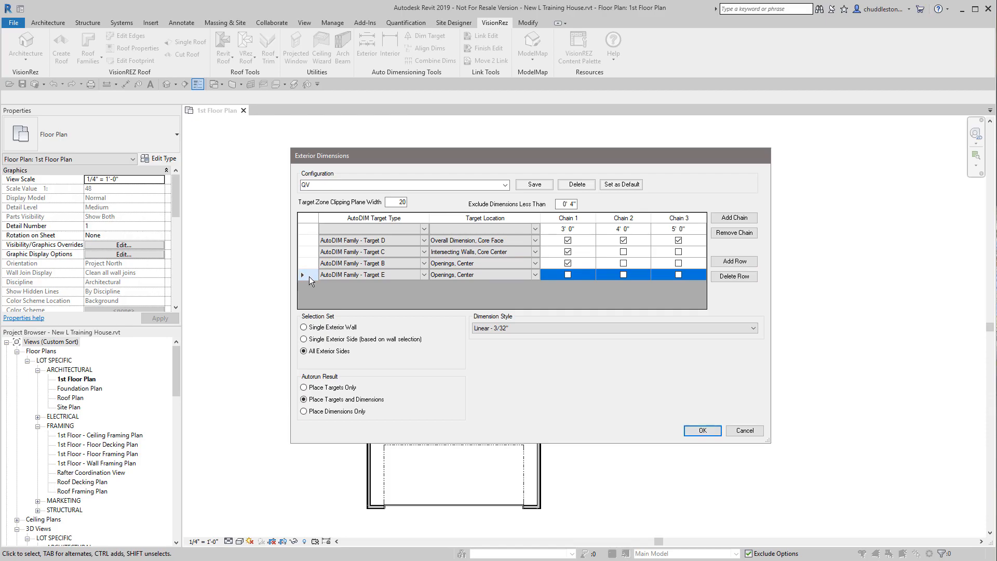
left_click(734, 276)
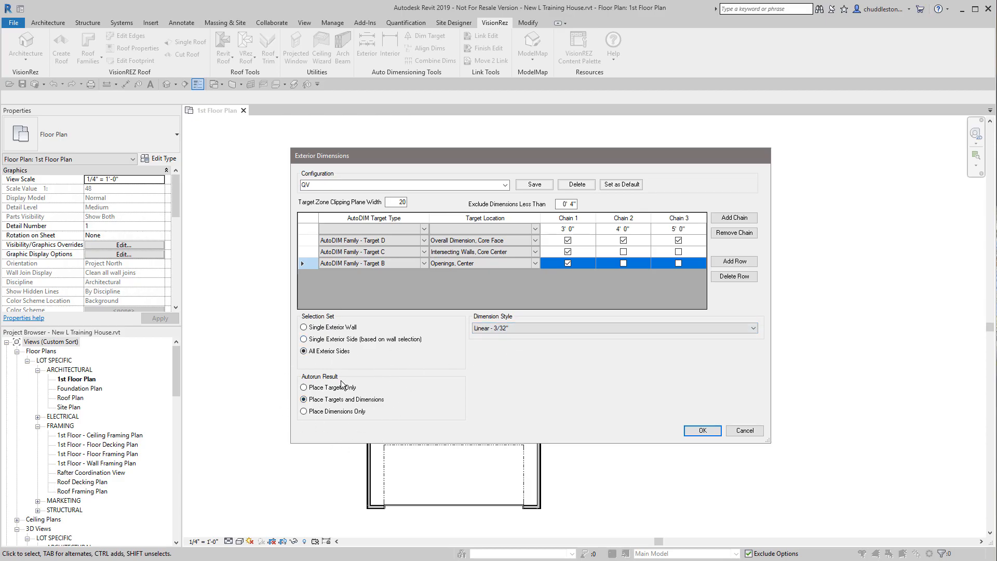
Step: Set the dimension style to Diagonal and generate targets and dimensions for all exterior sides of the plan
left_click(512, 327)
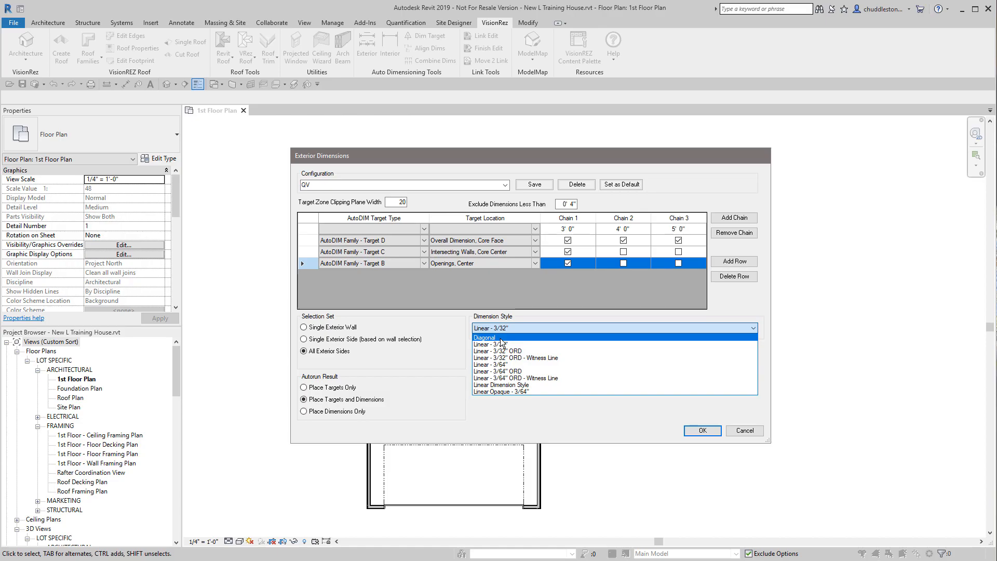
left_click(501, 339)
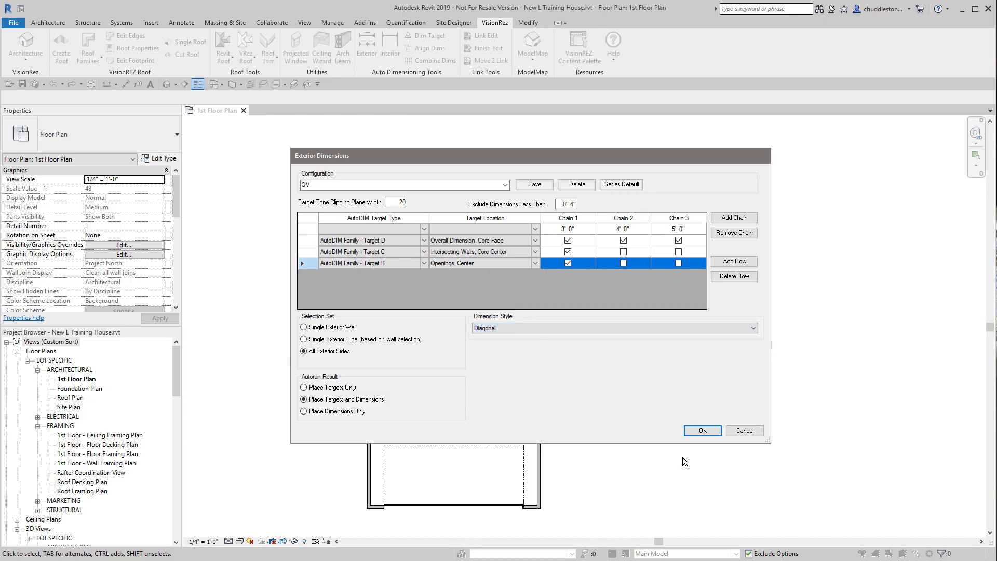
left_click(703, 431)
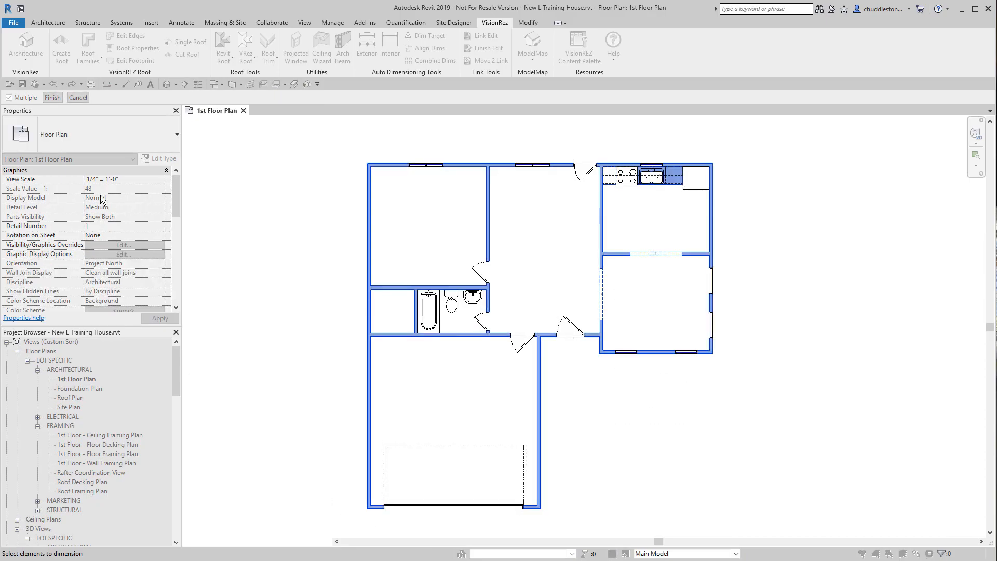
left_click(53, 97)
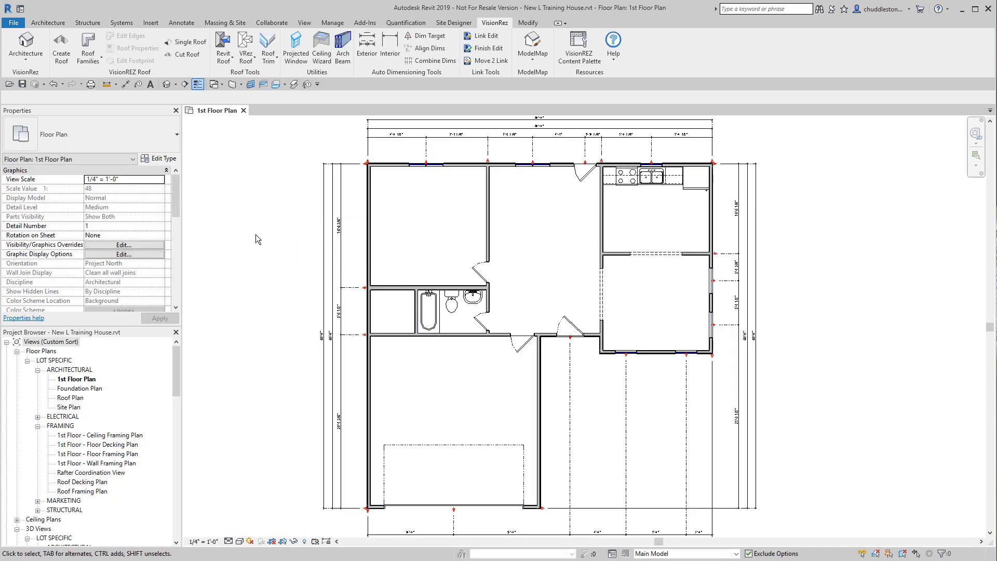
Step: Move the end witness line of the middle dimension above the house to Target C at the first interior wall
scroll(256, 239, "down", 1)
middle_click_drag(256, 239, 280, 276)
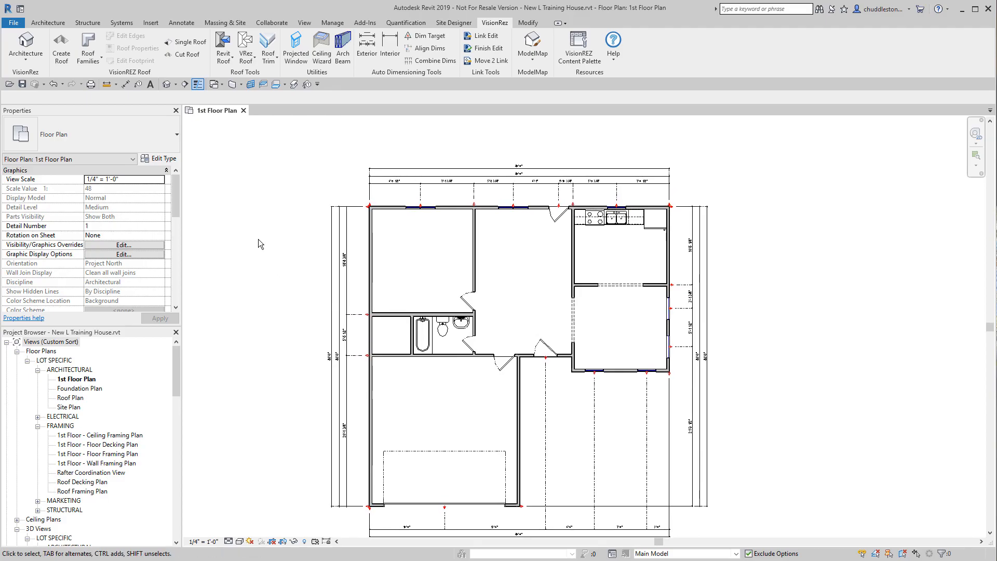
scroll(460, 150, "up", 3)
scroll(441, 176, "up", 1)
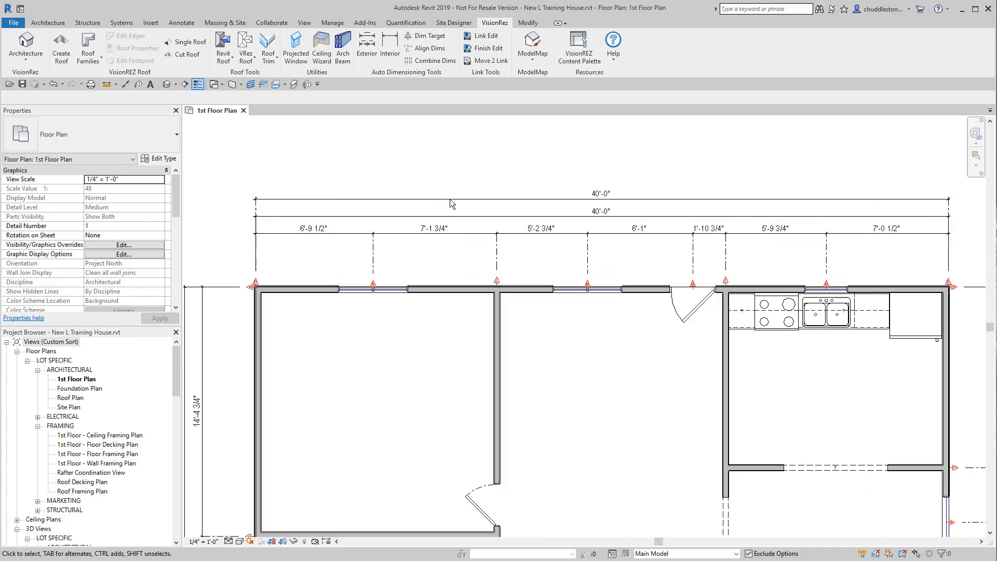
left_click(473, 215)
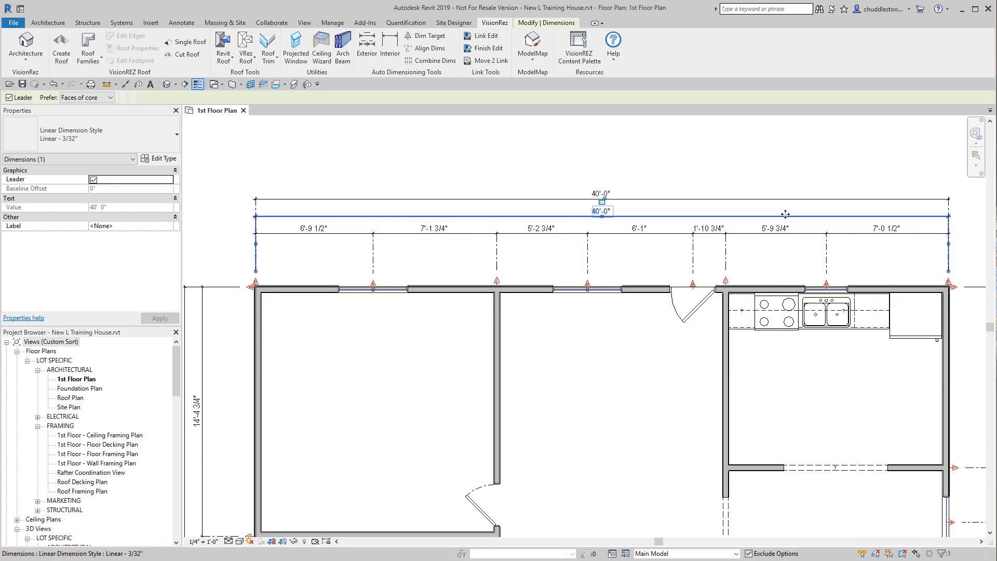
left_click_drag(949, 244, 496, 280)
scroll(498, 299, "up", 3)
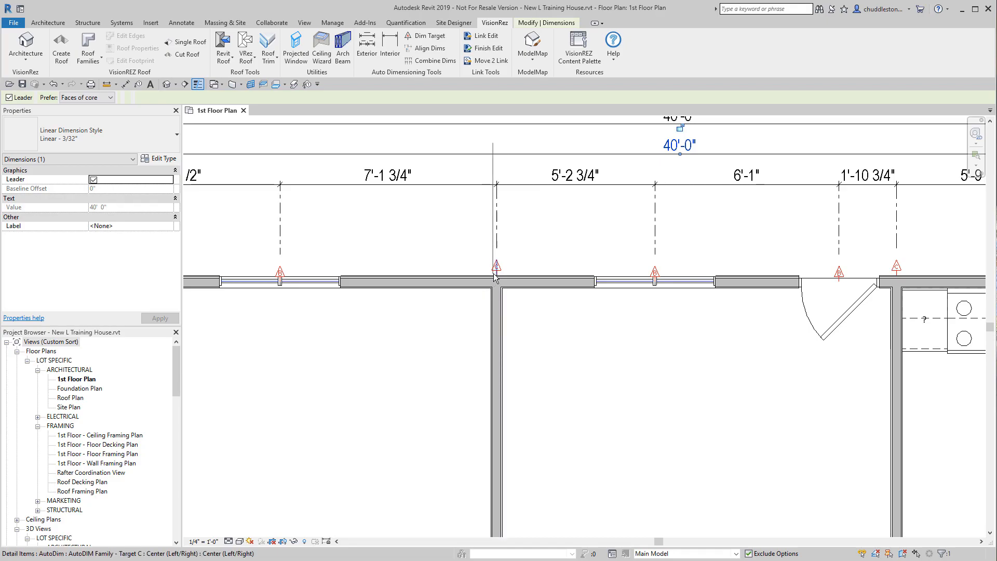
left_click_drag(497, 276, 497, 275)
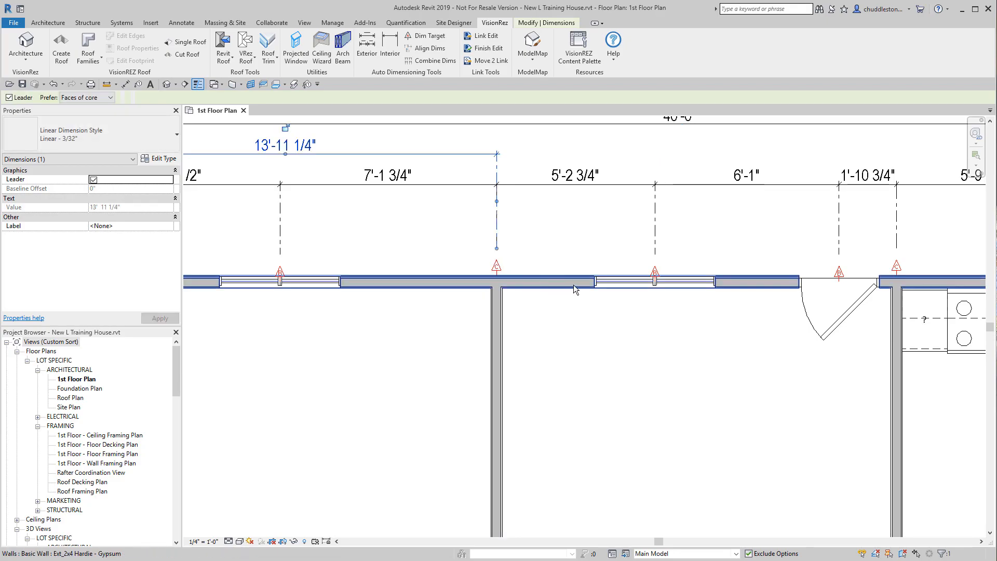
Step: Edit the shortened dimension's witness lines to add Target C at the kitchen's left wall as a reference
scroll(539, 267, "down", 2)
middle_click_drag(535, 247, 497, 292)
scroll(497, 291, "up", 1)
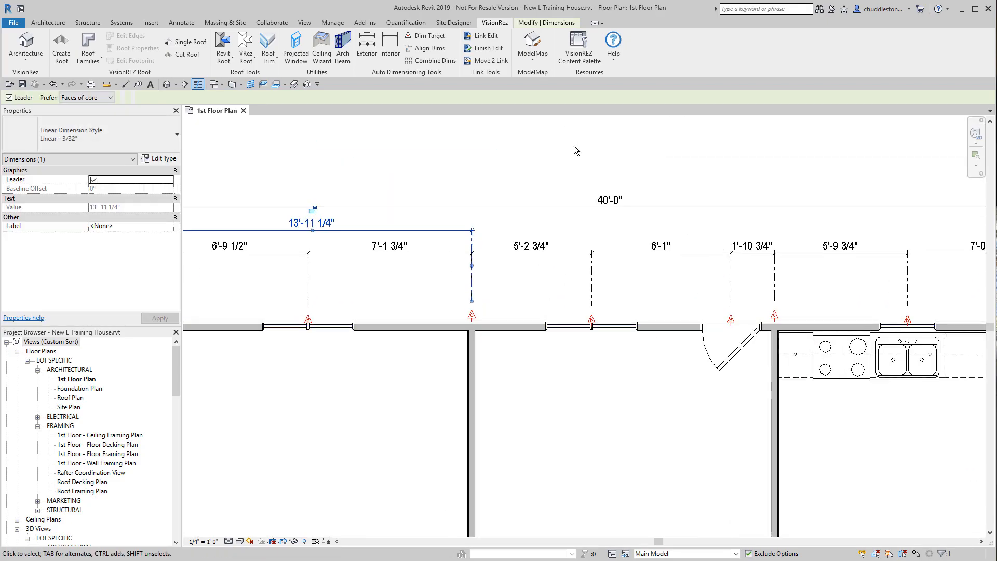
left_click(555, 23)
left_click(550, 52)
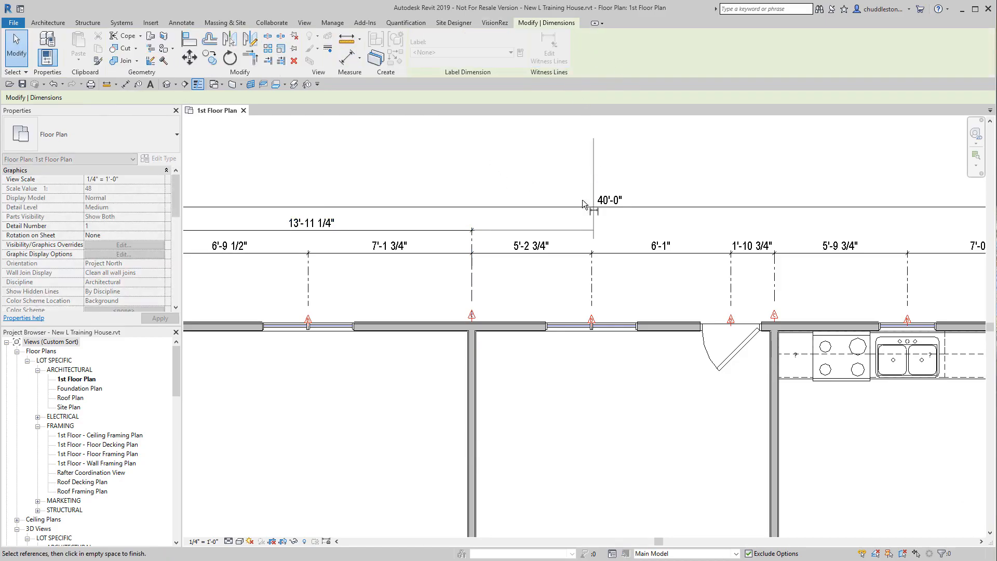
middle_click_drag(562, 215, 335, 222)
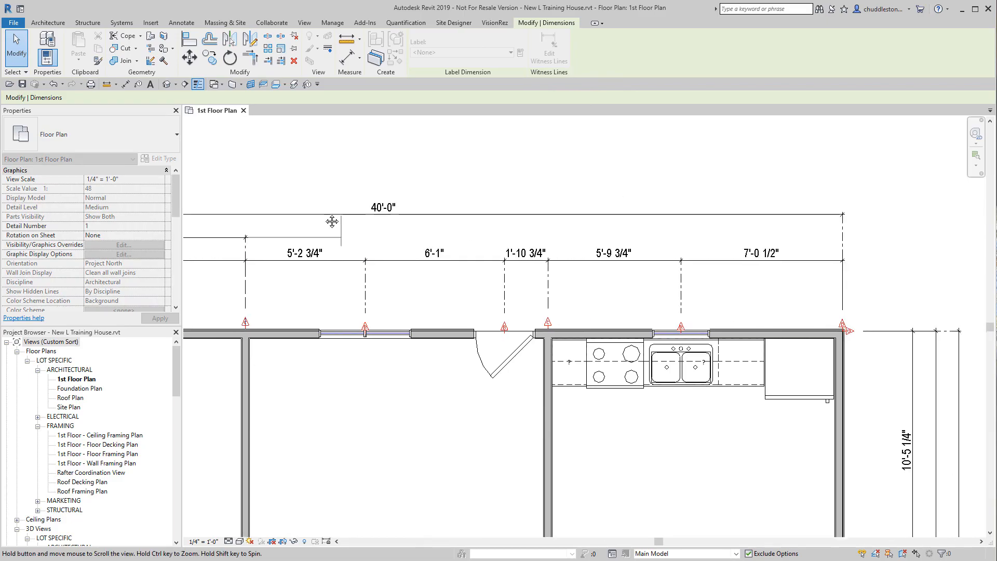
scroll(572, 294, "up", 5)
left_click(484, 442)
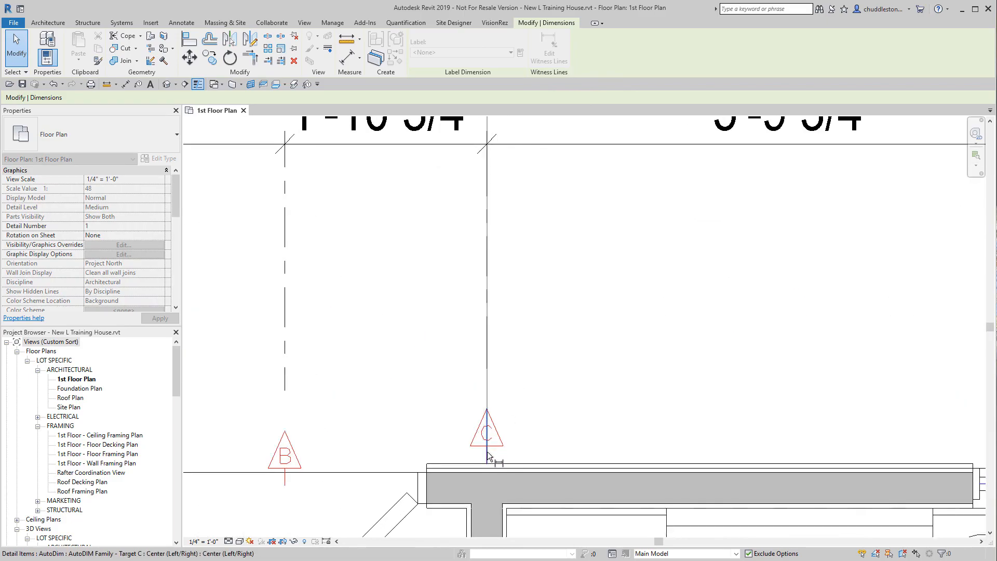
Step: Add Target D at the kitchen's outer corner as the final reference and finish the middle dimension string
scroll(591, 353, "down", 9)
middle_click_drag(447, 293, 218, 295)
scroll(416, 288, "up", 1)
scroll(677, 370, "up", 5)
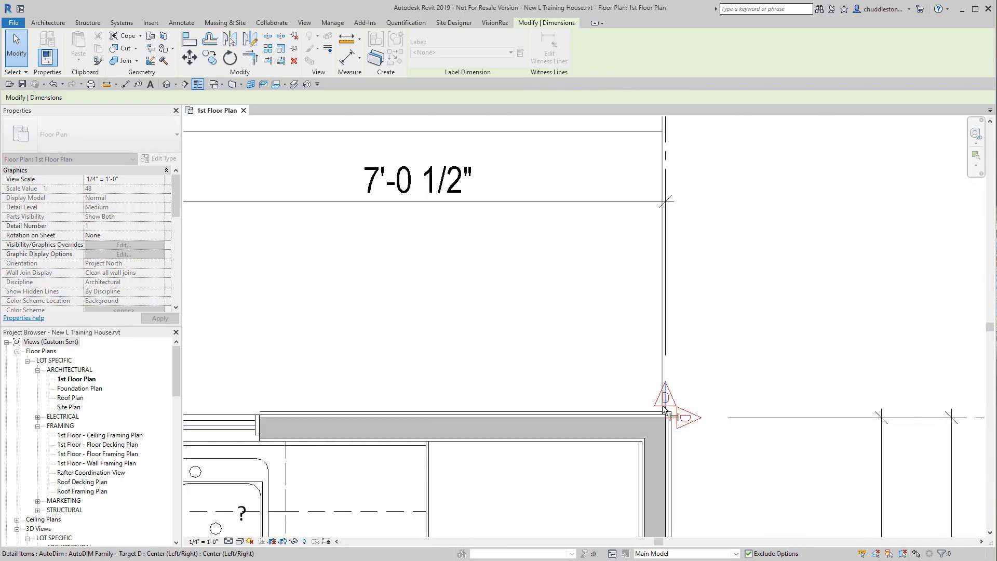
left_click(668, 414)
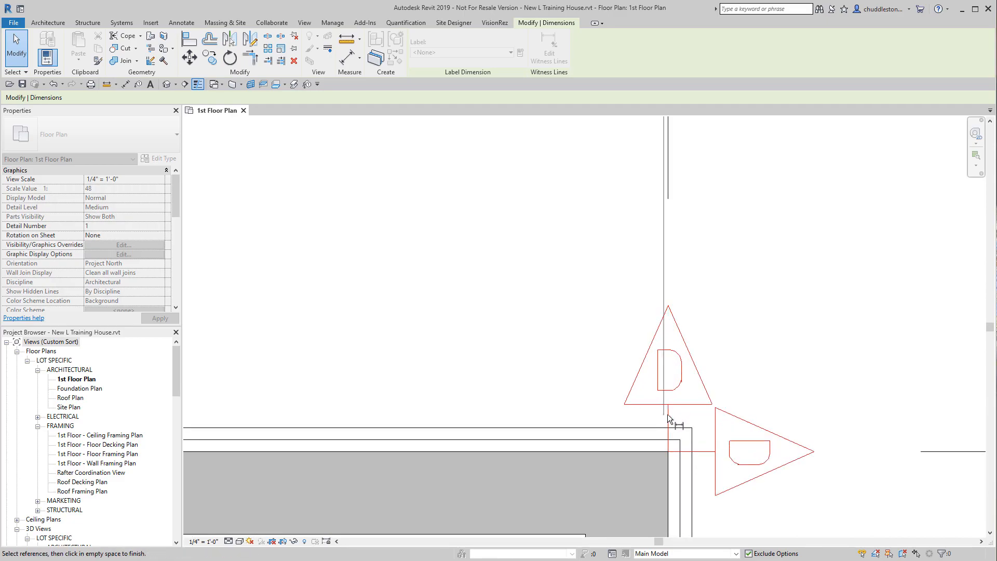
scroll(486, 297, "down", 6)
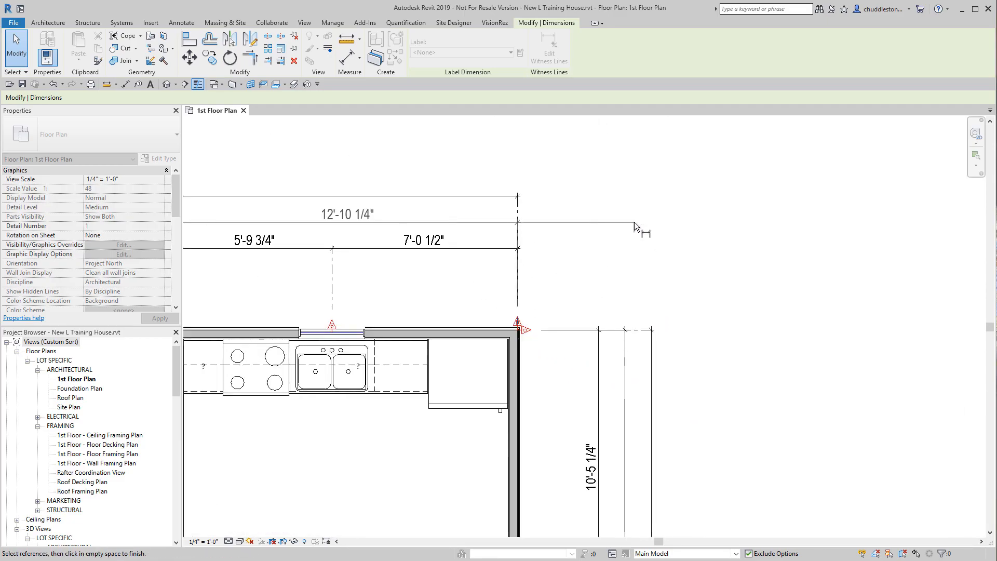
left_click(644, 251)
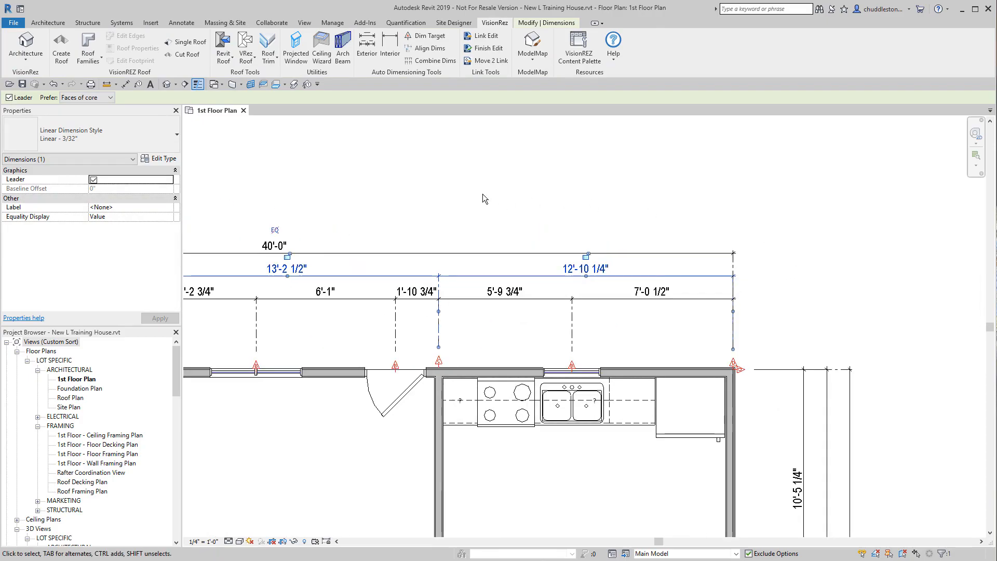
left_click(482, 199)
Step: Extend the inner dimension string on the house's right side to the core face of the garage's front wall by editing its witness lines
scroll(482, 198, "down", 2)
middle_click_drag(482, 199, 369, 150)
middle_click_drag(680, 369, 684, 247)
scroll(642, 333, "down", 2)
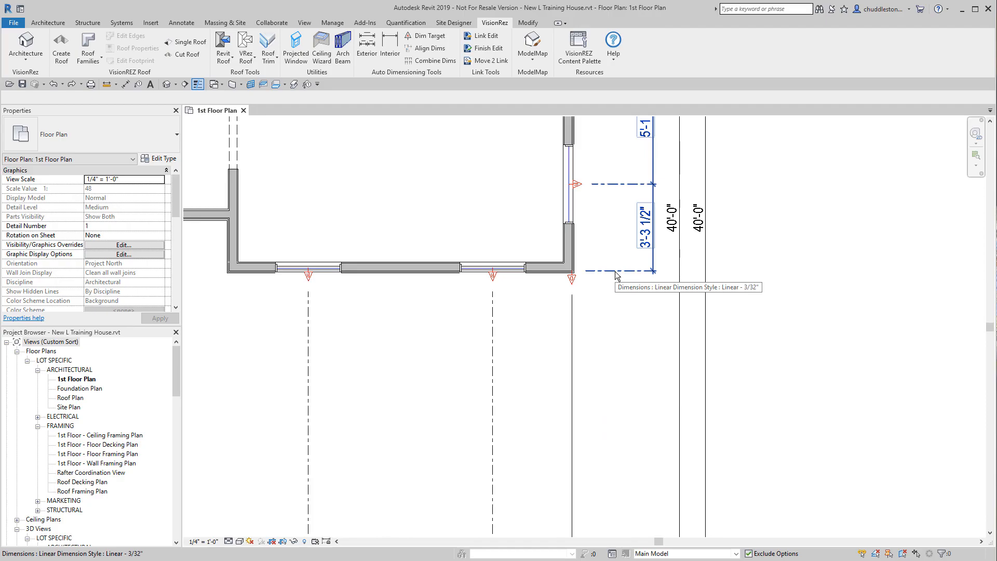
scroll(622, 282, "up", 1)
middle_click_drag(622, 282, 588, 264)
left_click(567, 210)
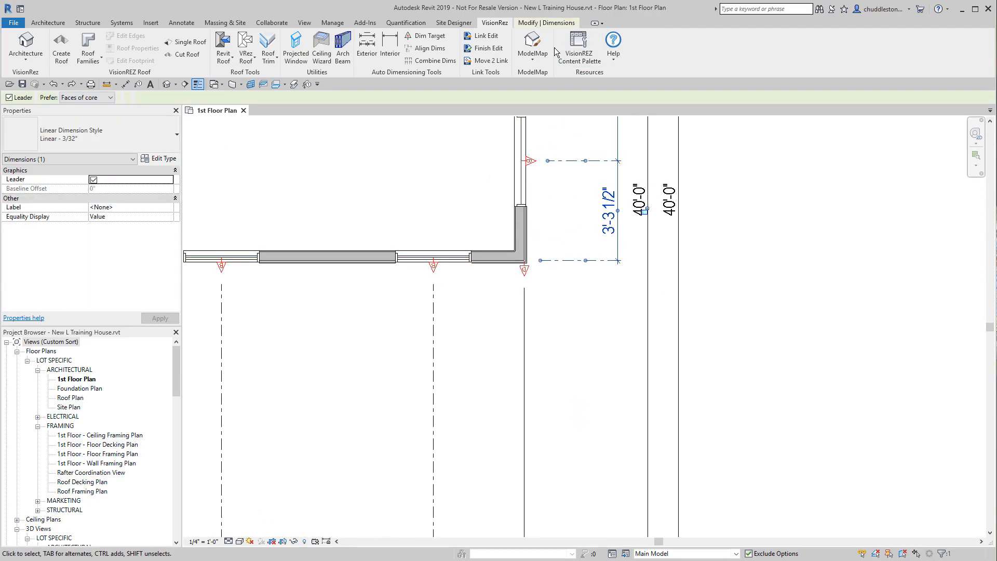
left_click(552, 24)
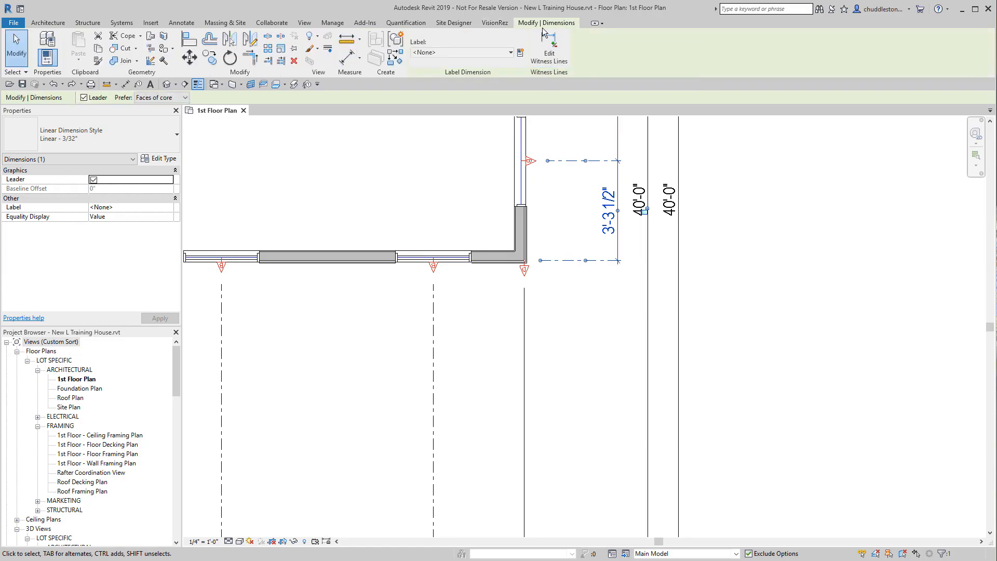
left_click(550, 58)
scroll(597, 319, "down", 2)
middle_click_drag(599, 319, 631, 135)
middle_click_drag(562, 316, 665, 268)
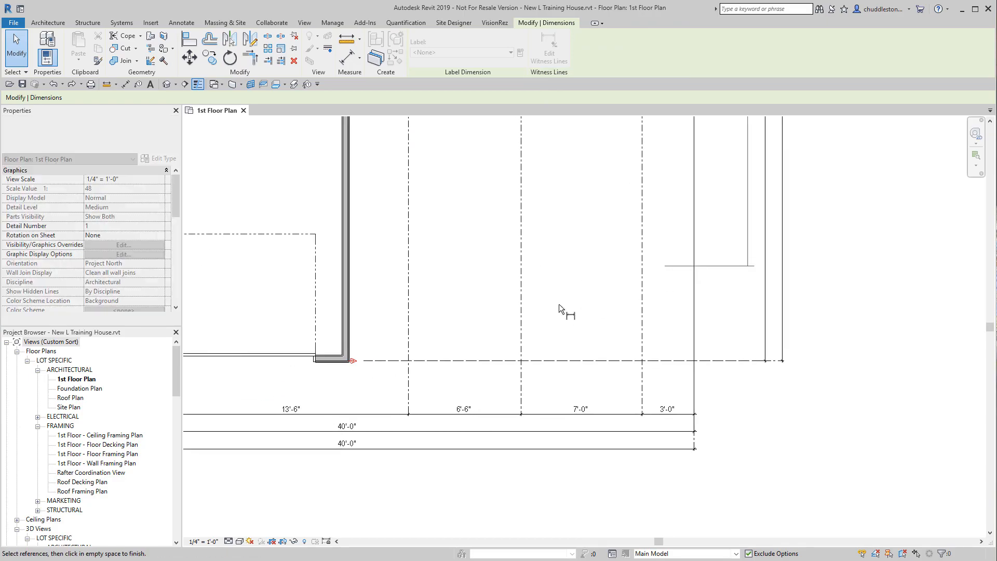
scroll(383, 336, "up", 5)
middle_click_drag(290, 367, 572, 274)
scroll(540, 302, "up", 8)
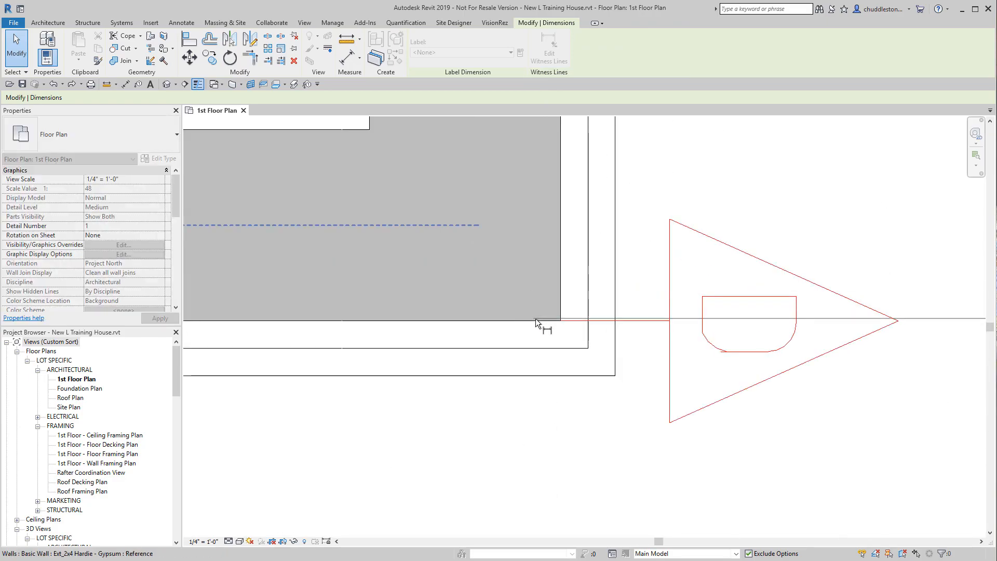
left_click(536, 321)
scroll(606, 330, "down", 8)
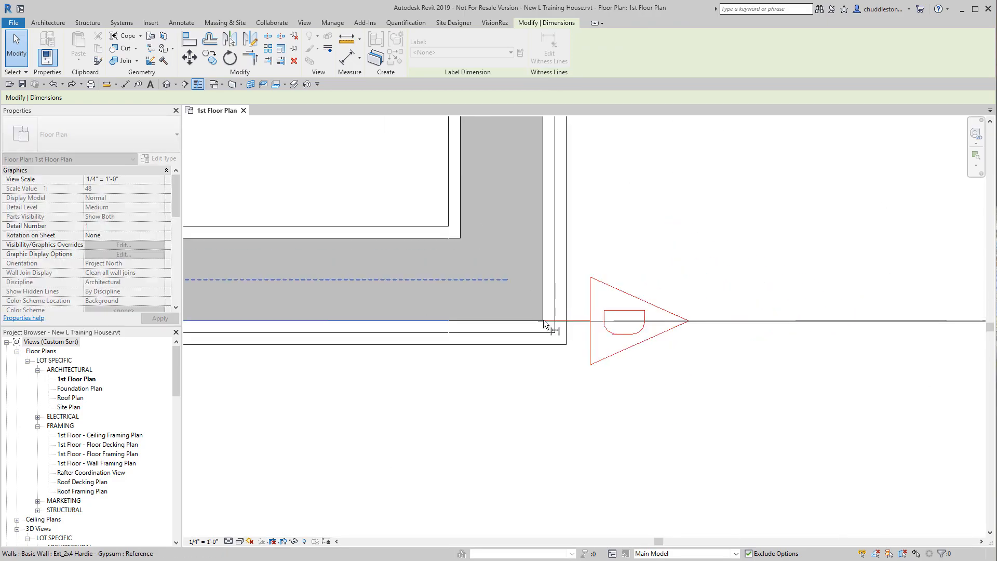
scroll(649, 318, "down", 2)
middle_click_drag(650, 318, 424, 223)
left_click(585, 320)
scroll(564, 353, "down", 1)
middle_click_drag(552, 364, 527, 486)
middle_click_drag(682, 279, 683, 342)
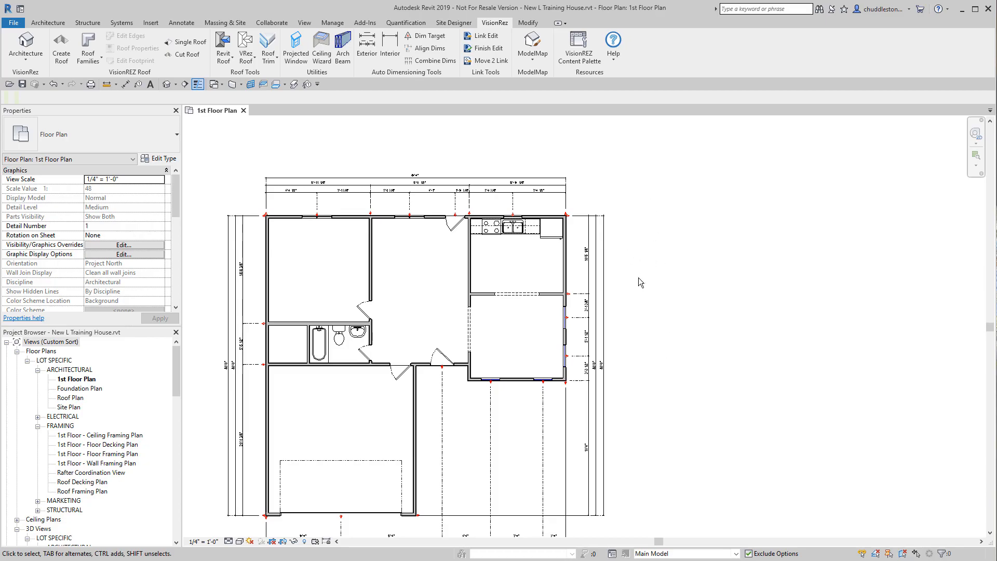
Step: Edit the witness lines of the middle dimension on the house's right side to add Target C at the interior wall
left_click(597, 299)
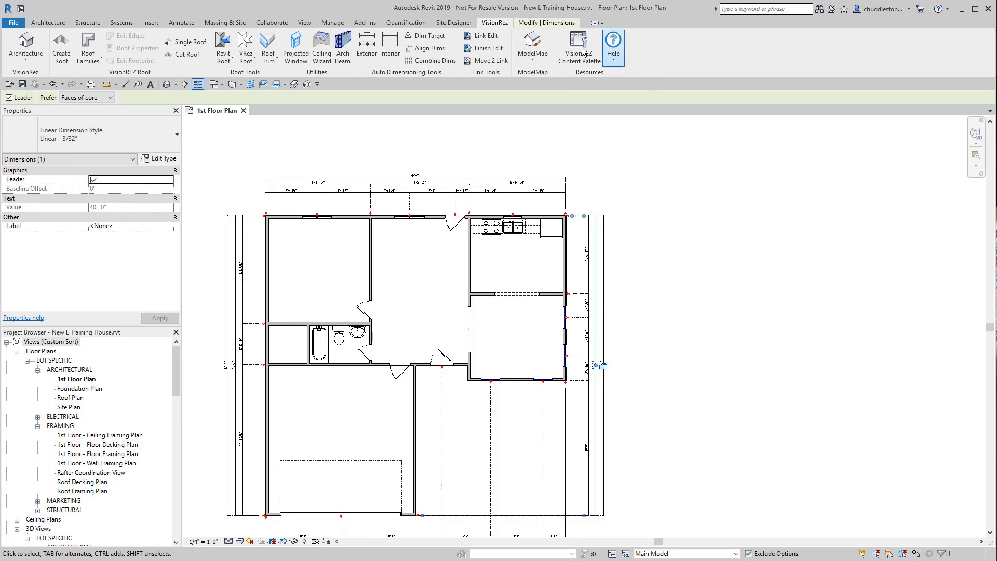
left_click(555, 23)
left_click(548, 49)
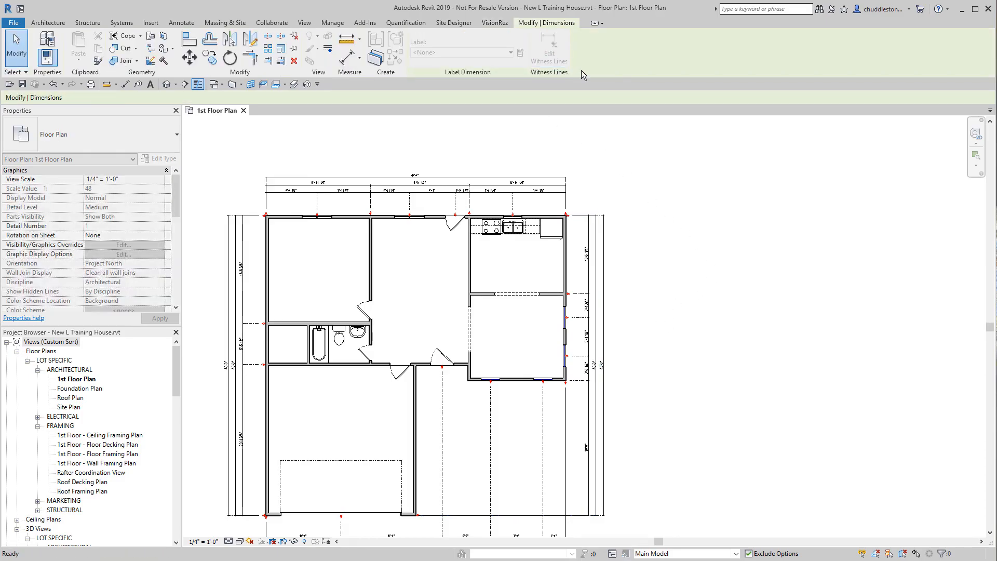
scroll(603, 296, "up", 5)
scroll(584, 295, "up", 2)
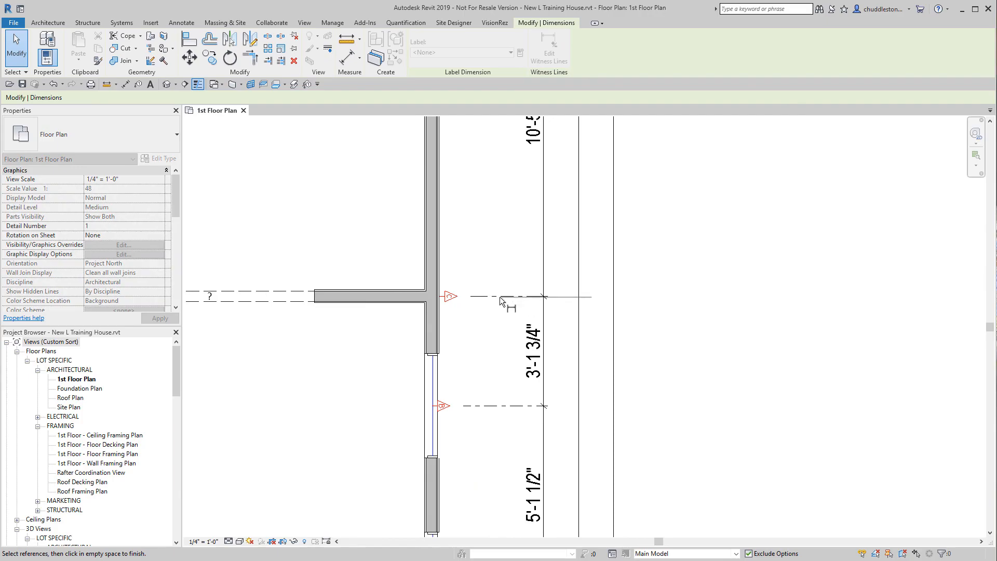
left_click(442, 297)
scroll(468, 357, "down", 1)
Step: Add Target D at the outer corner of the room below the kitchen as a reference and finish the middle dimension string
middle_click_drag(468, 358, 519, 95)
scroll(516, 333, "up", 2)
scroll(450, 389, "up", 4)
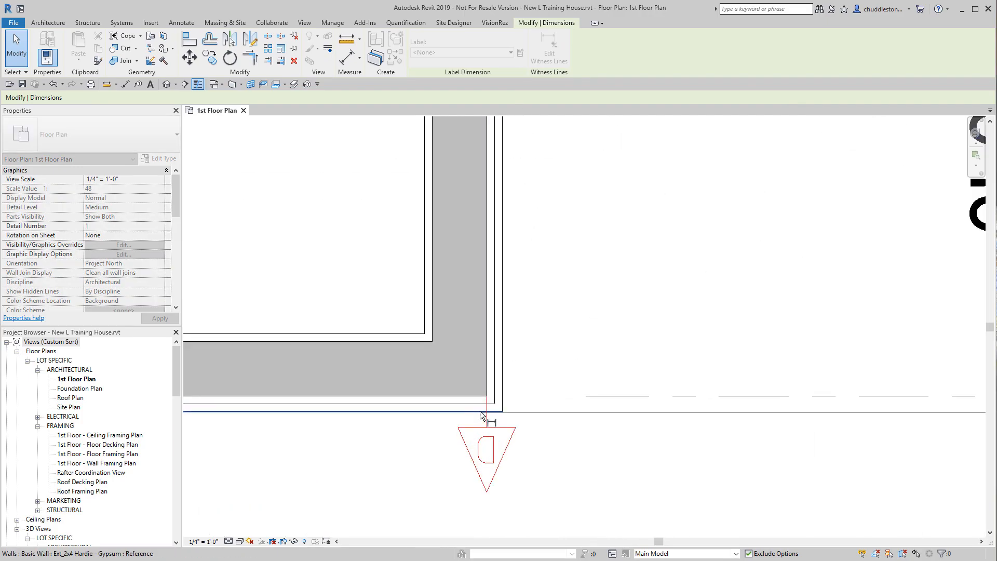
scroll(464, 407, "down", 3)
left_click(577, 408)
scroll(578, 407, "down", 5)
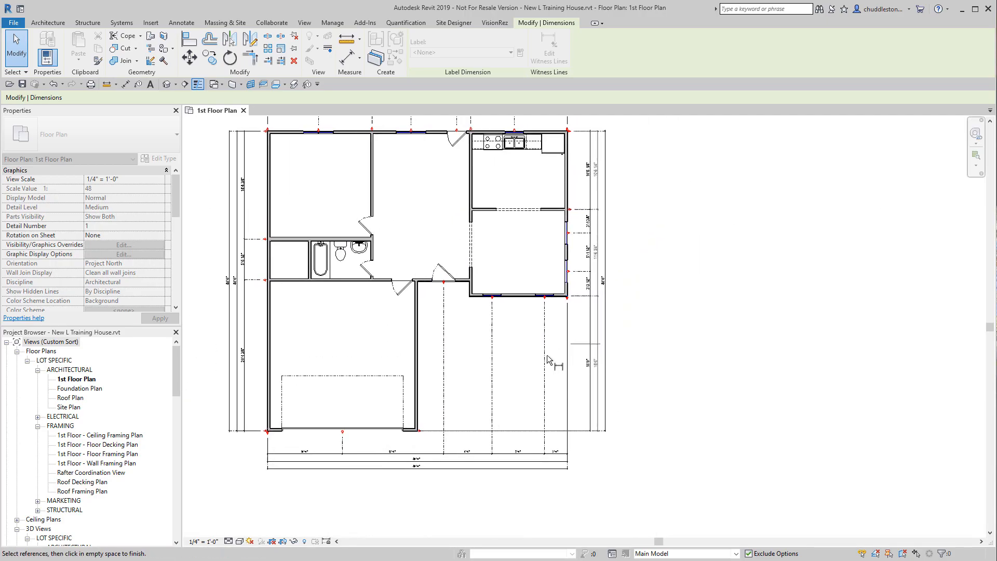
scroll(416, 429, "up", 5)
scroll(450, 397, "up", 4)
left_click(465, 407)
scroll(587, 399, "down", 6)
middle_click_drag(734, 514, 656, 363)
left_click(730, 431)
scroll(730, 432, "down", 1)
middle_click_drag(730, 432, 462, 403)
scroll(462, 402, "down", 2)
key("Escape")
middle_click_drag(725, 252, 725, 312)
scroll(538, 280, "up", 3)
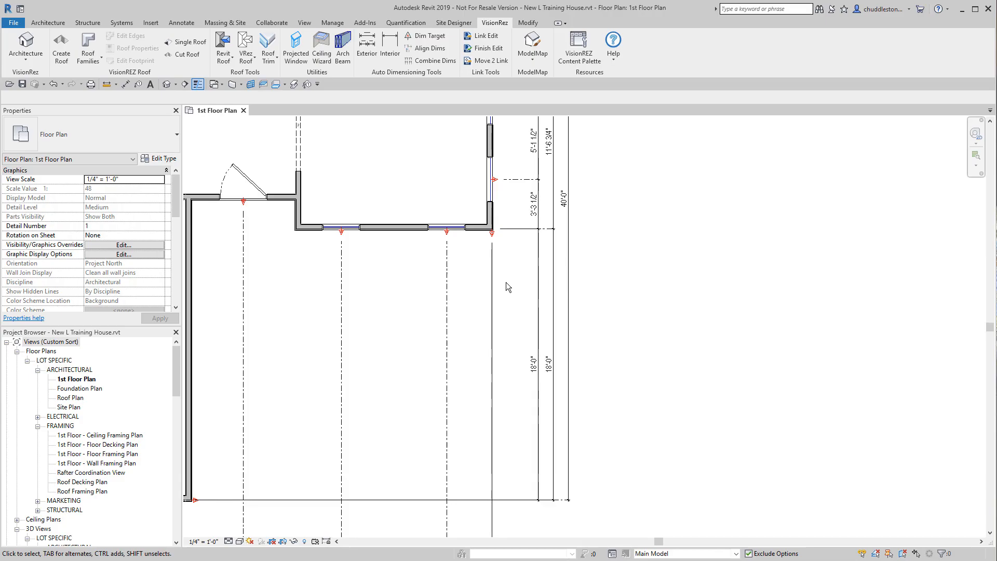
Step: Delete the 18'-0" and 10'-5 1/4" segments from the inner dimension string on the house's right side
left_click(537, 301)
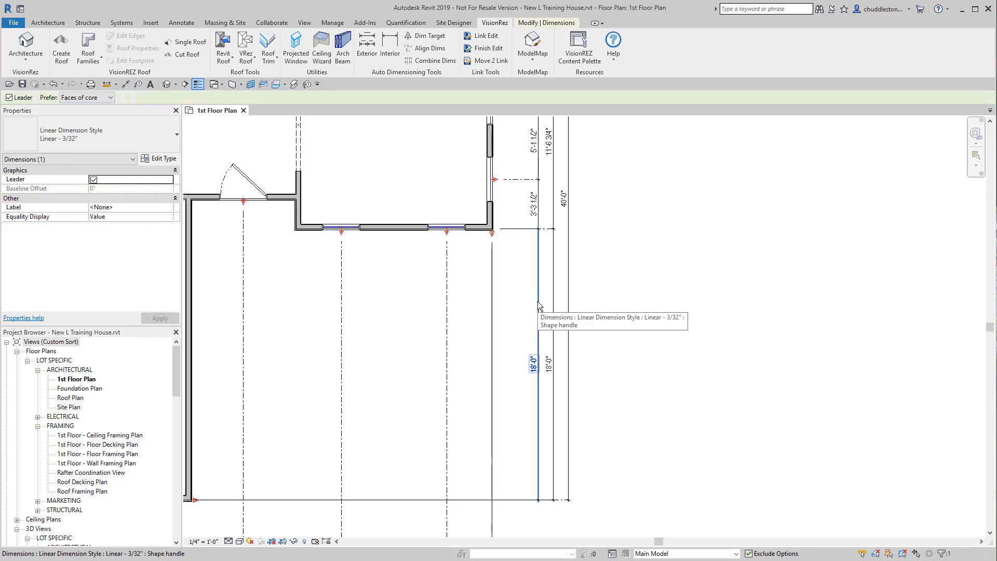
key("Delete")
left_click(569, 302)
scroll(596, 304, "down", 5)
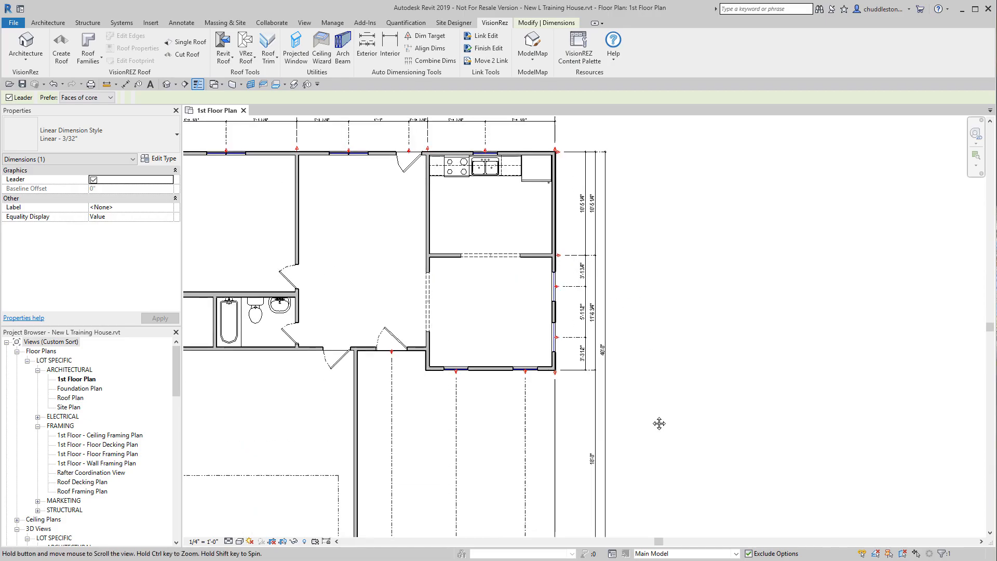
left_click(604, 258)
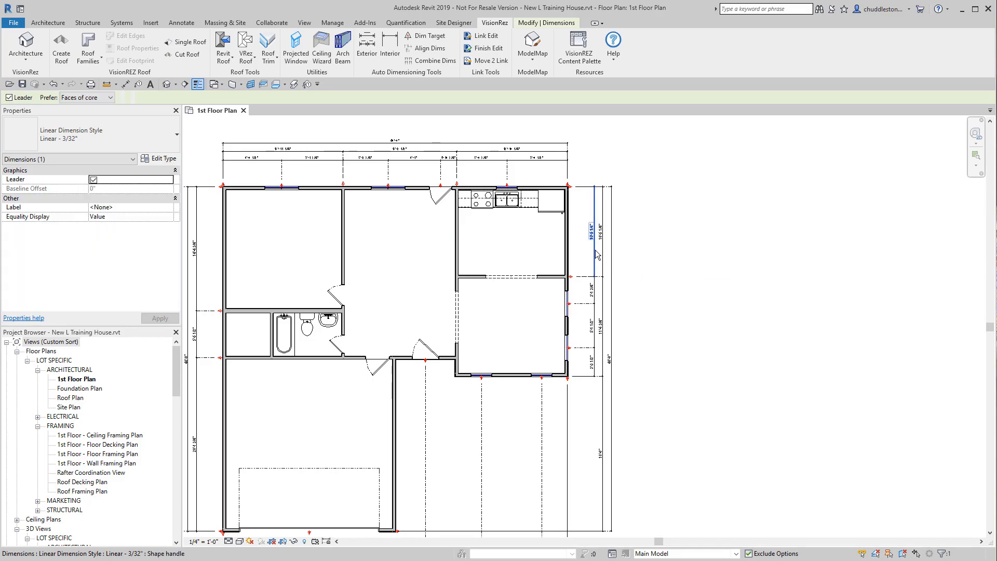
left_click(723, 218)
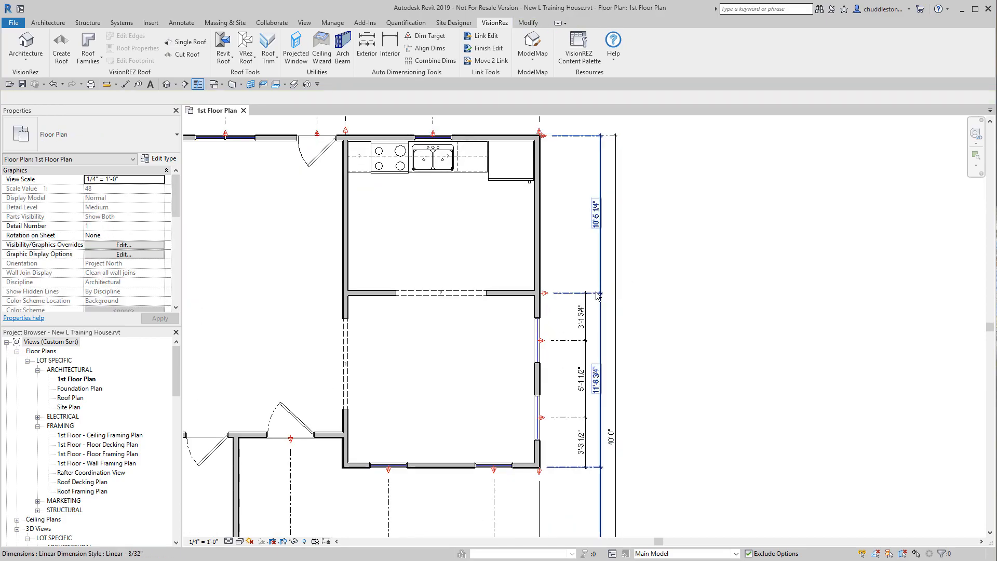
Step: Edit the inner bottom dimension string's witness lines to add the left wall core face of the room below the kitchen
scroll(678, 355, "up", 2)
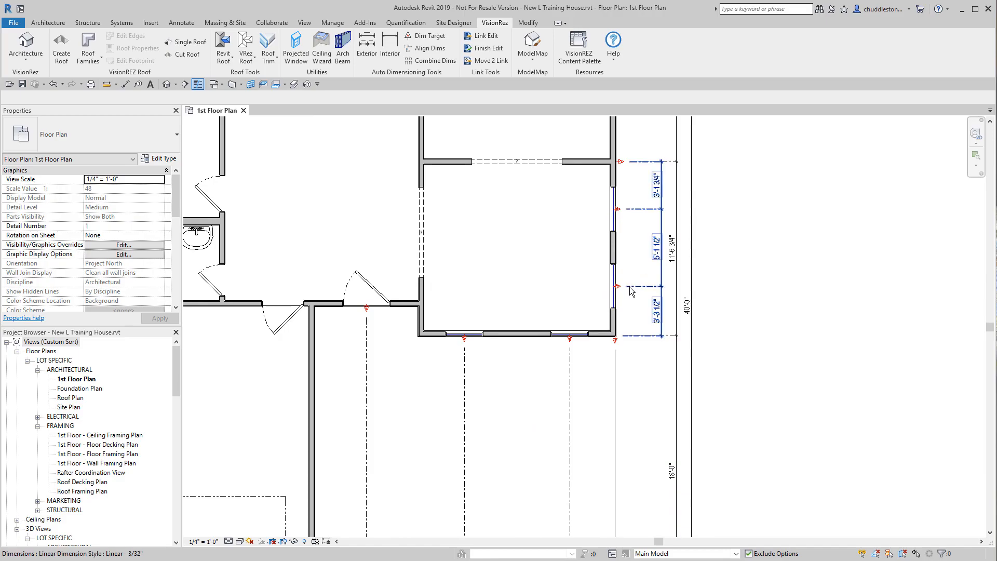
scroll(542, 306, "down", 1)
middle_click_drag(540, 308, 625, 176)
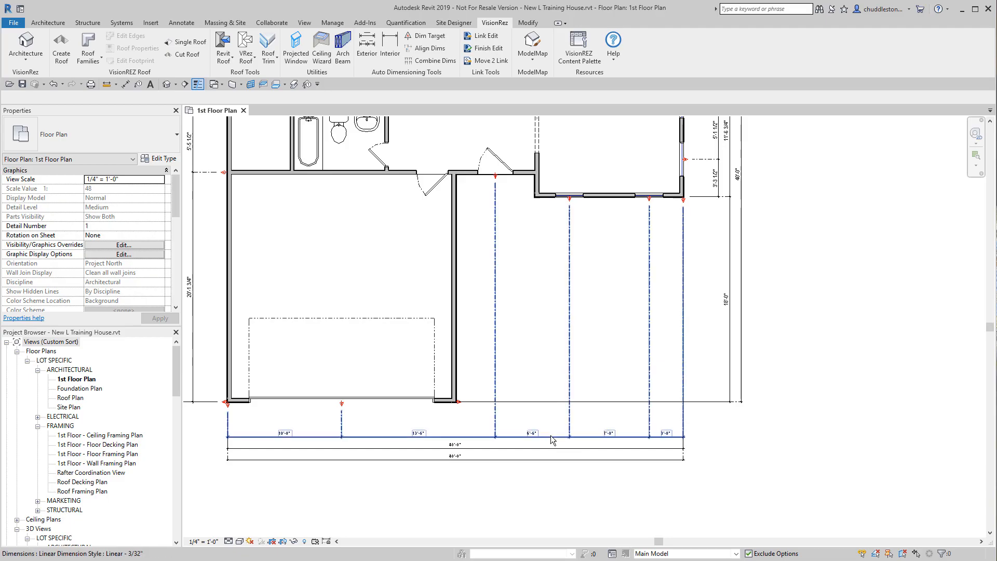
left_click(566, 331)
left_click(546, 22)
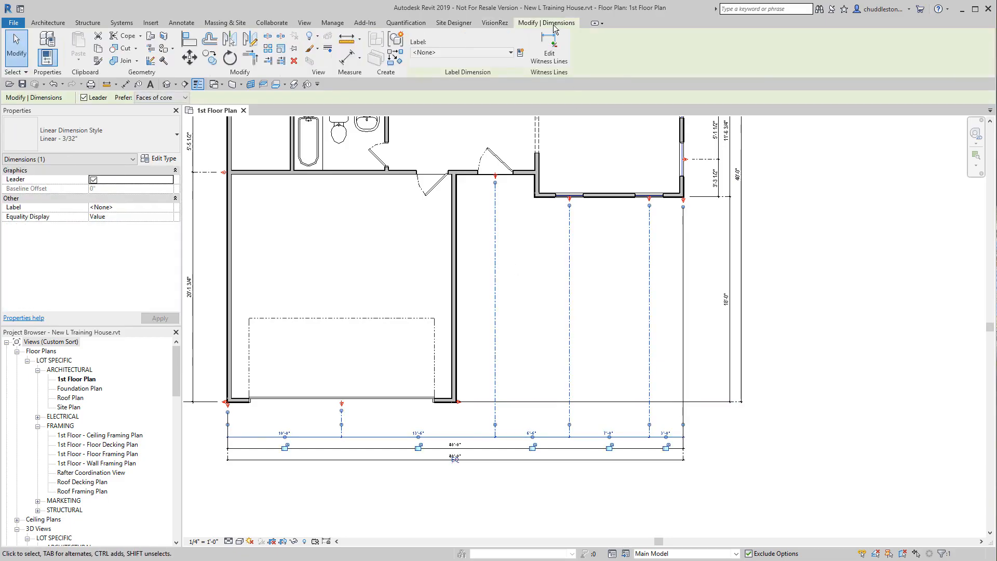
left_click(549, 44)
scroll(541, 212, "up", 5)
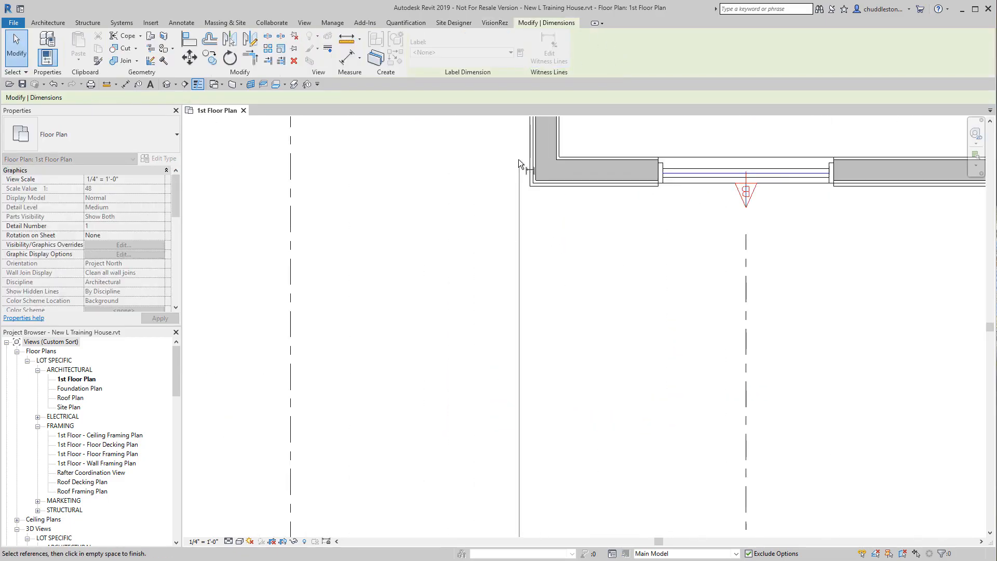
scroll(547, 183, "up", 4)
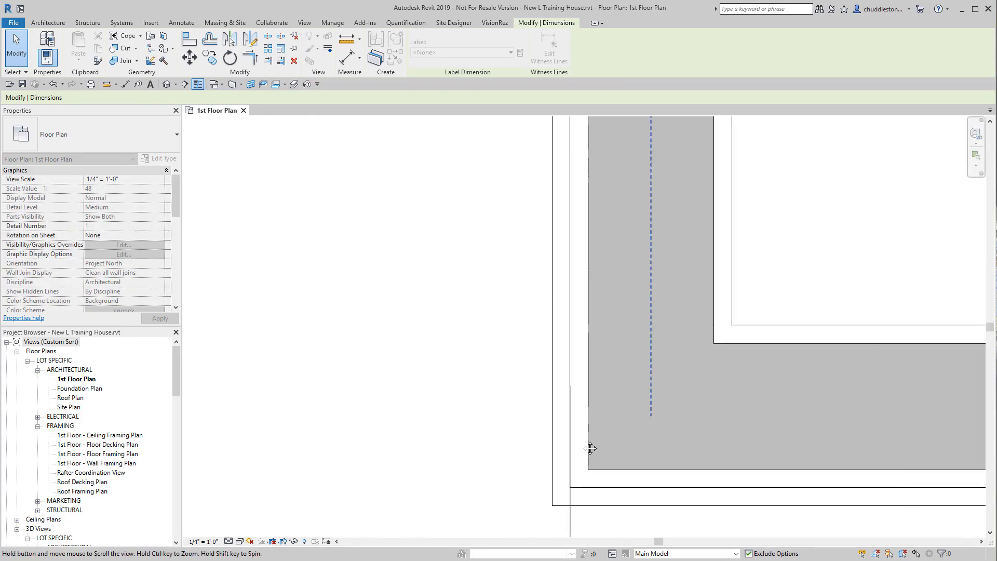
left_click(601, 216)
scroll(526, 326, "down", 5)
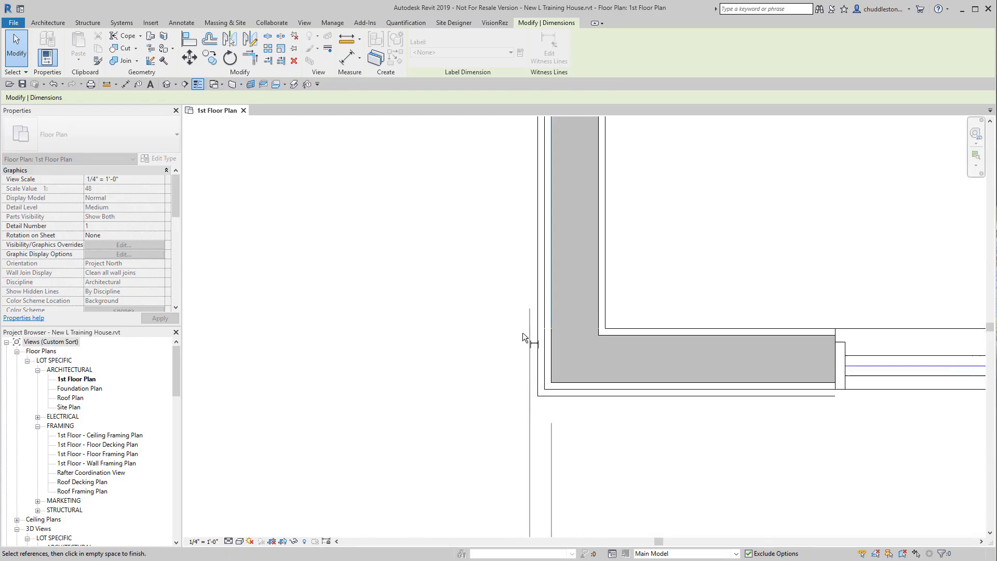
scroll(488, 350, "down", 2)
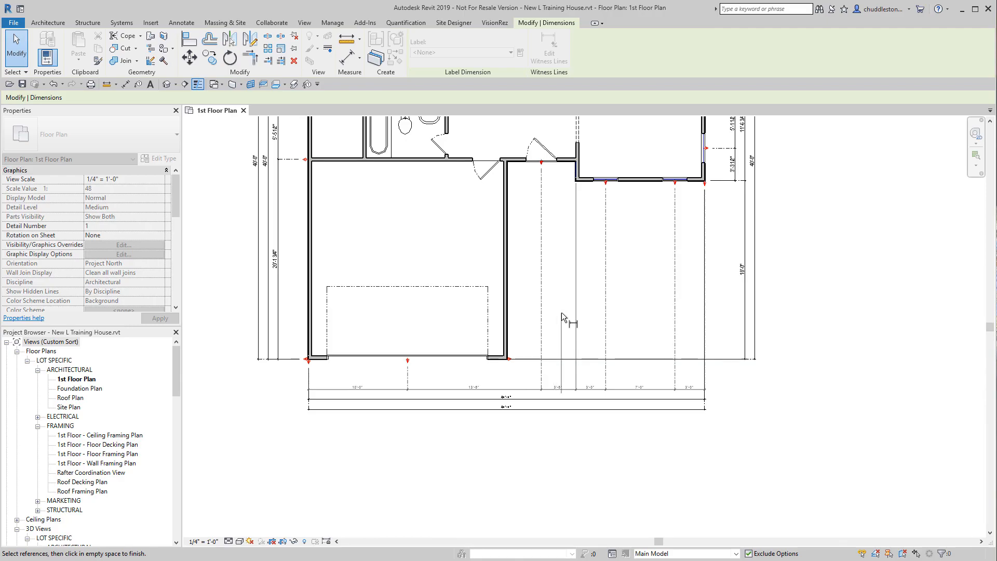
Step: Add the core face of the garage's right wall as a reference in the inner bottom dimension string and finish editing
scroll(509, 367, "up", 5)
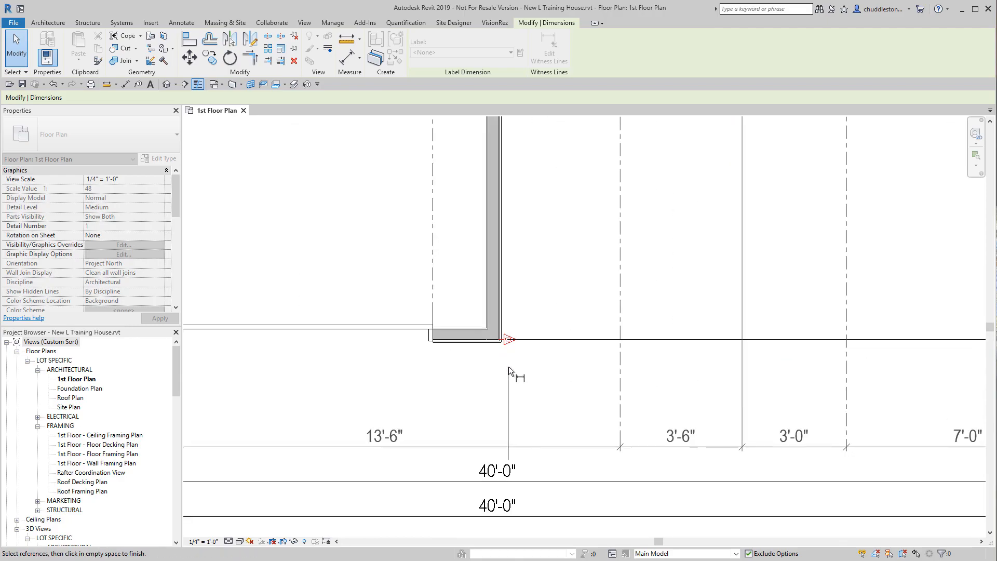
scroll(509, 366, "up", 5)
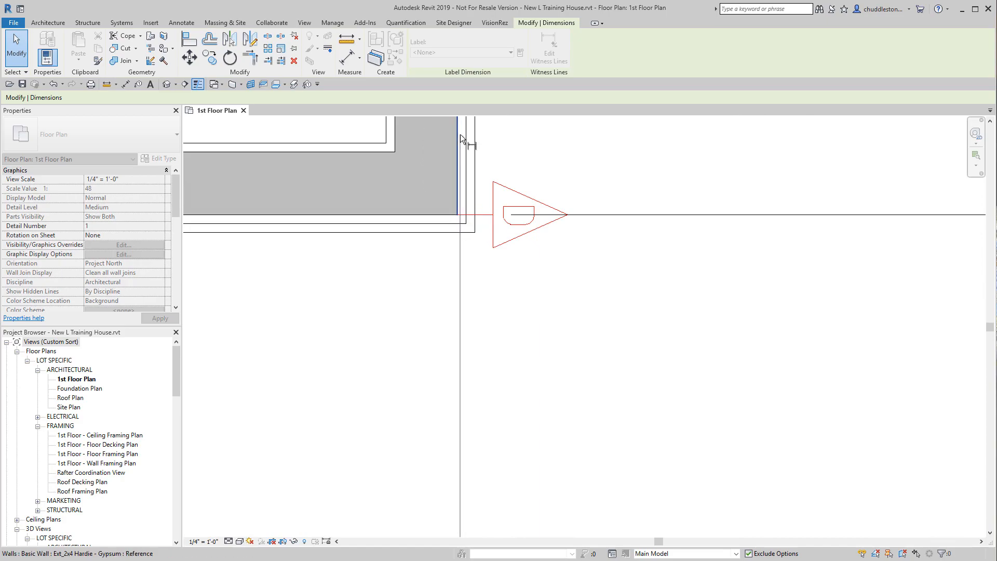
scroll(460, 135, "down", 1)
middle_click_drag(461, 135, 460, 329)
left_click(456, 268)
scroll(462, 387, "down", 3)
scroll(631, 223, "down", 2)
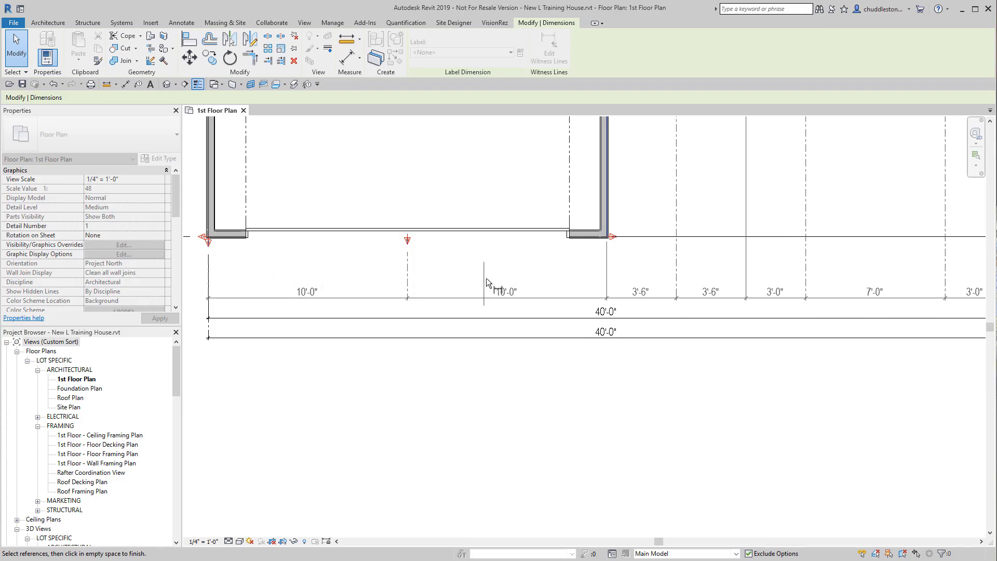
key("Escape")
key("Escape")
Step: Place a 2'-0" aligned dimension between the core faces of the entry door wall and the neighbouring room's front wall
scroll(576, 436, "down", 2)
middle_click_drag(540, 197, 587, 500)
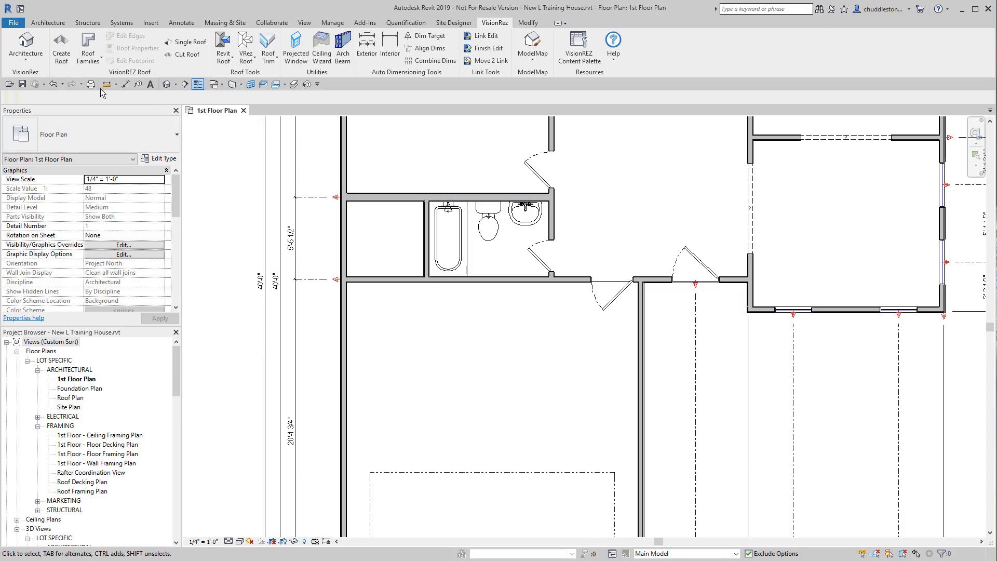
left_click(125, 84)
scroll(732, 288, "up", 3)
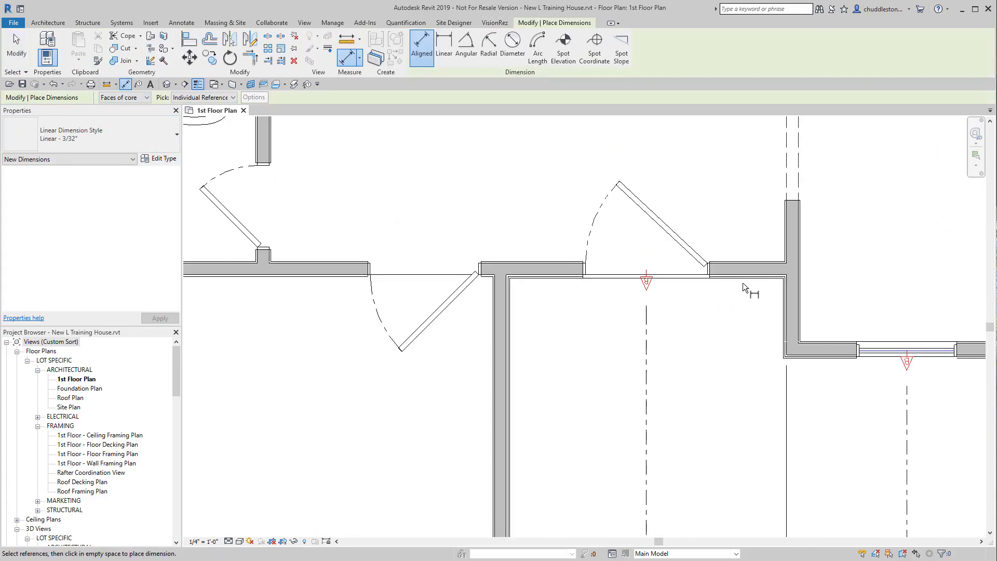
scroll(743, 282, "up", 3)
left_click(738, 269)
left_click(887, 410)
left_click(755, 417)
scroll(572, 382, "down", 1)
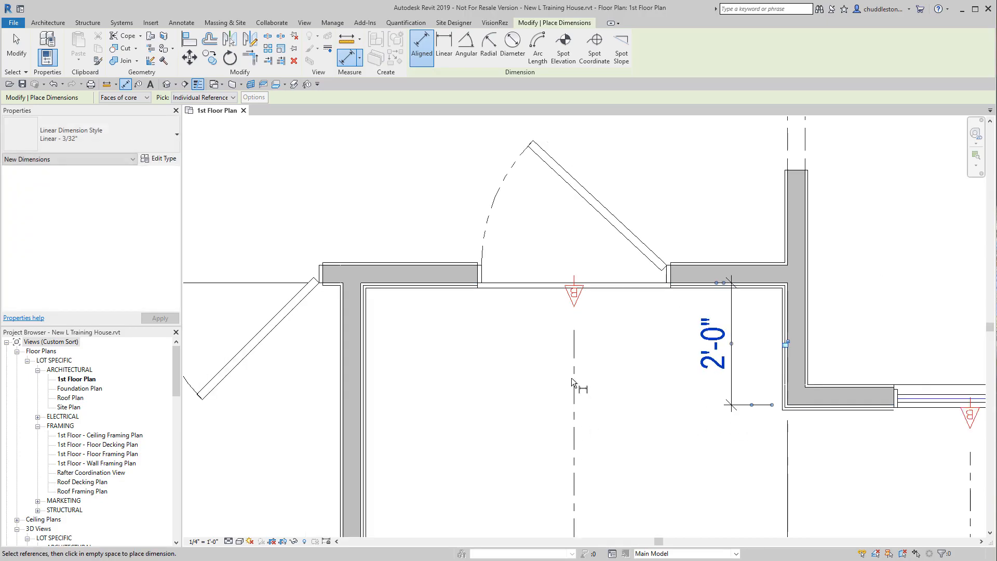
Step: Exit dimension placement and delete the duplicate outermost 40'-0" dimension on the house's left side
middle_click_drag(571, 379, 711, 325)
scroll(711, 325, "down", 1)
middle_click_drag(575, 345, 810, 301)
scroll(811, 301, "down", 2)
middle_click_drag(678, 328, 691, 340)
scroll(692, 339, "down", 1)
scroll(461, 322, "up", 2)
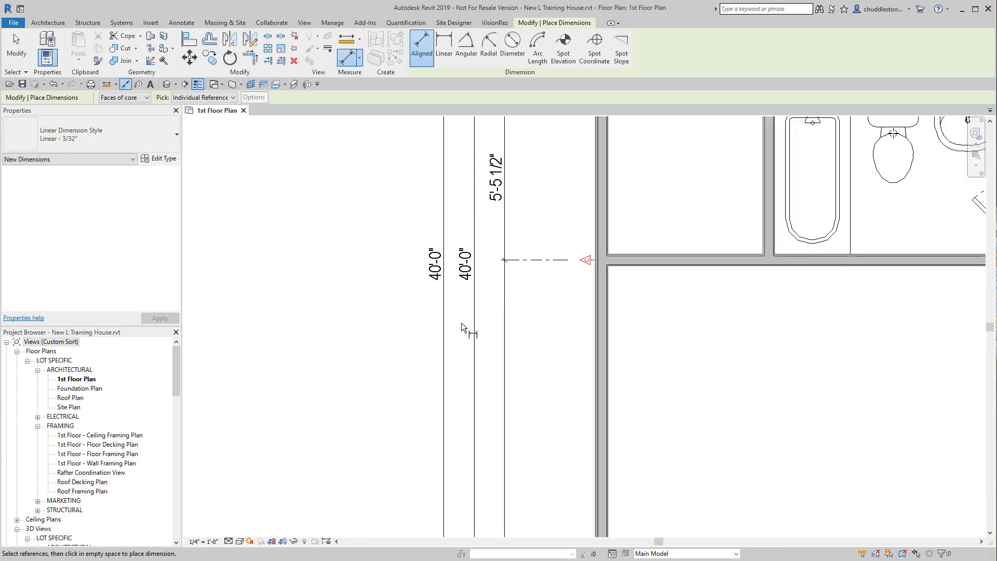
scroll(401, 291, "down", 4)
middle_click_drag(401, 291, 392, 468)
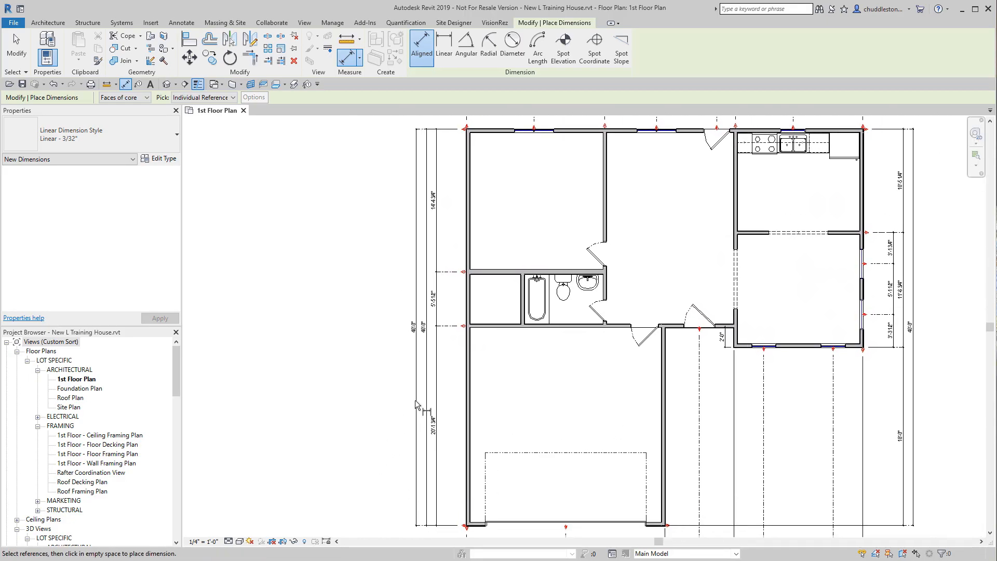
scroll(314, 383, "down", 1)
right_click(314, 384)
left_click(335, 392)
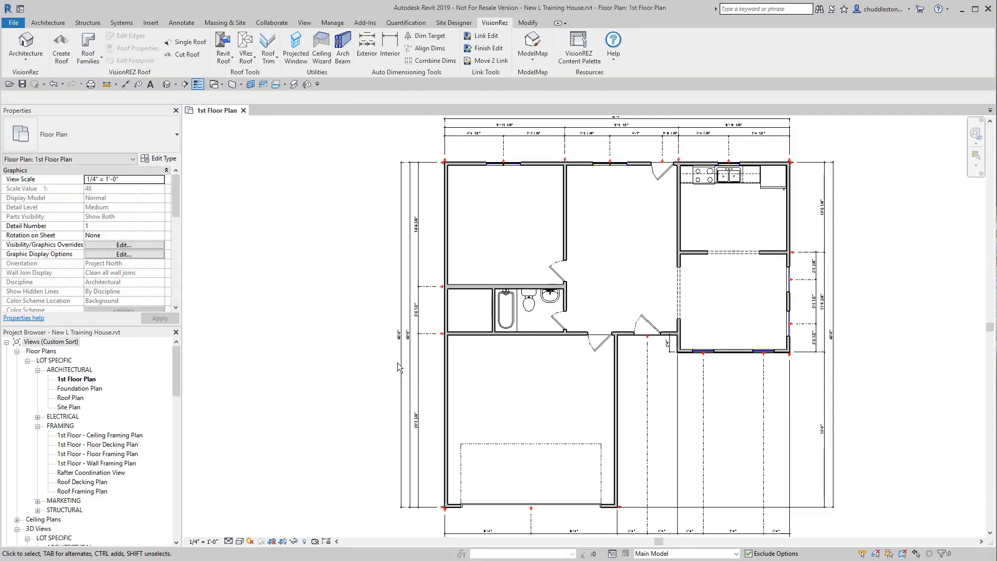
left_click(398, 363)
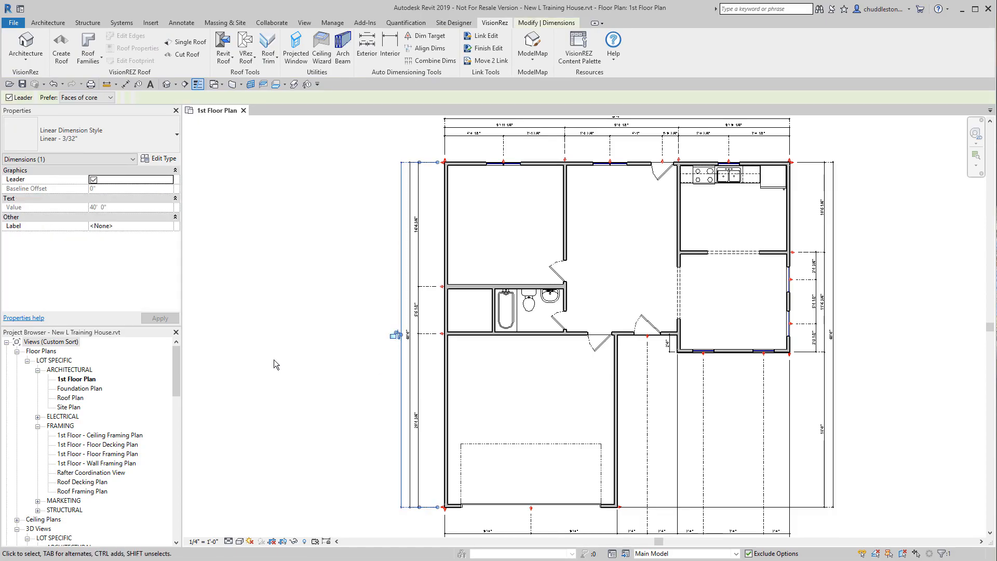
left_click(273, 359)
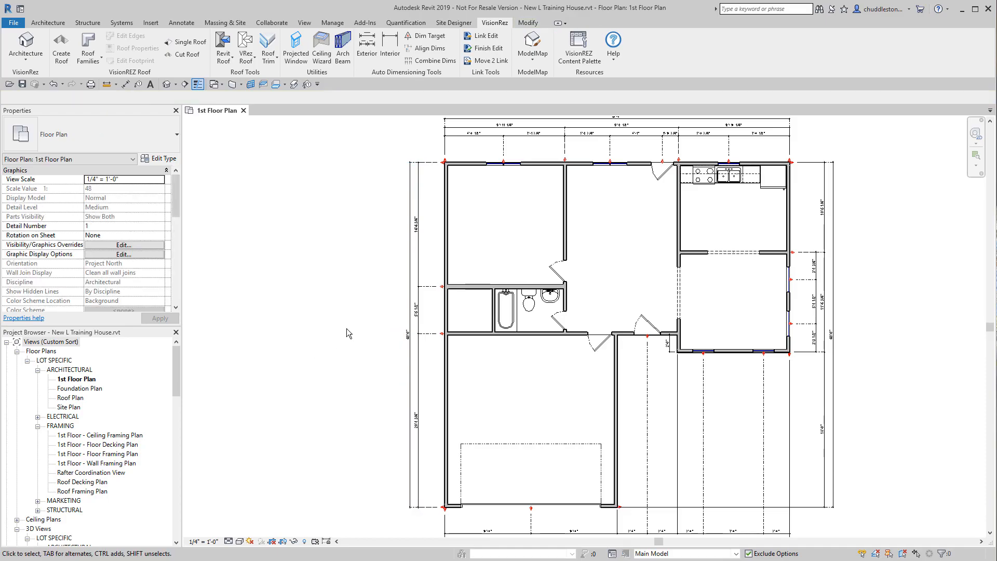
Step: Start an interior dimension chain using the Base Style configuration with wall Core Face Start targets and Dimensions to Elements placement
left_click(389, 47)
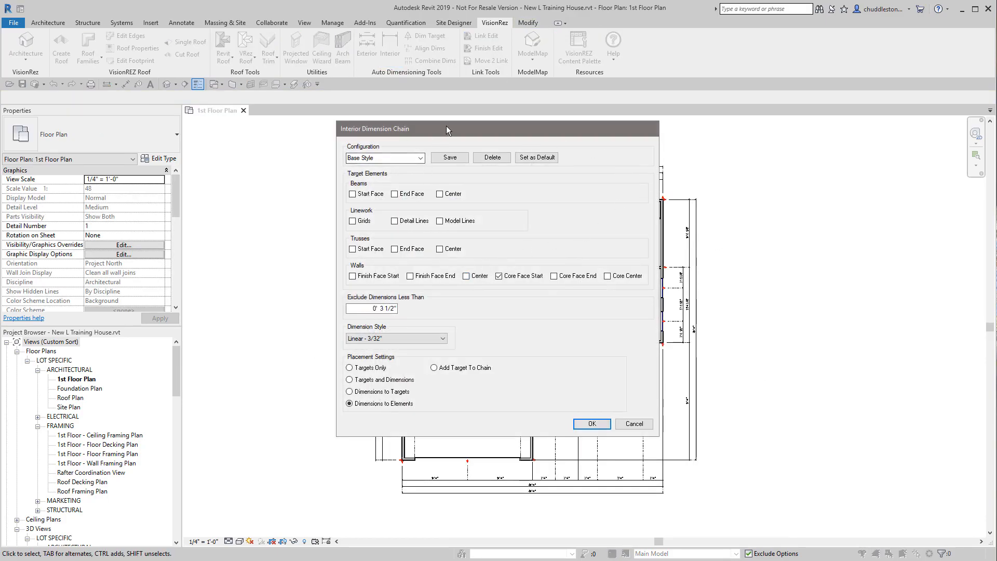
left_click_drag(446, 126, 513, 161)
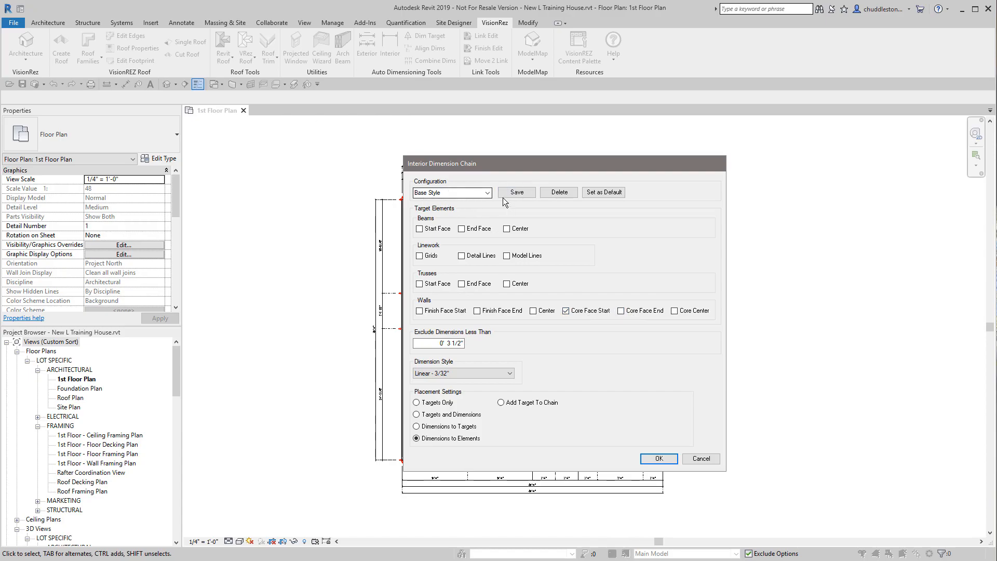
left_click(487, 194)
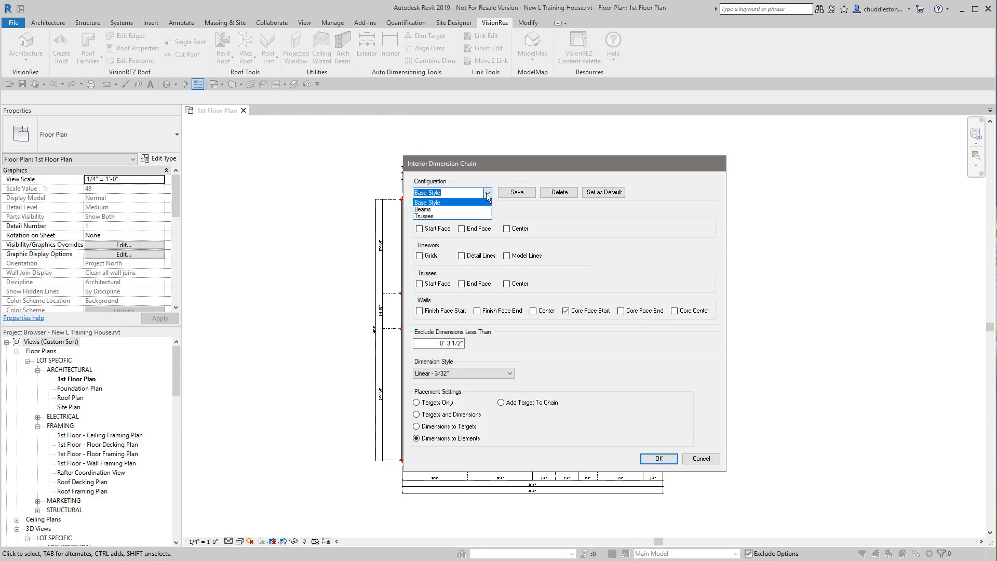
left_click(594, 352)
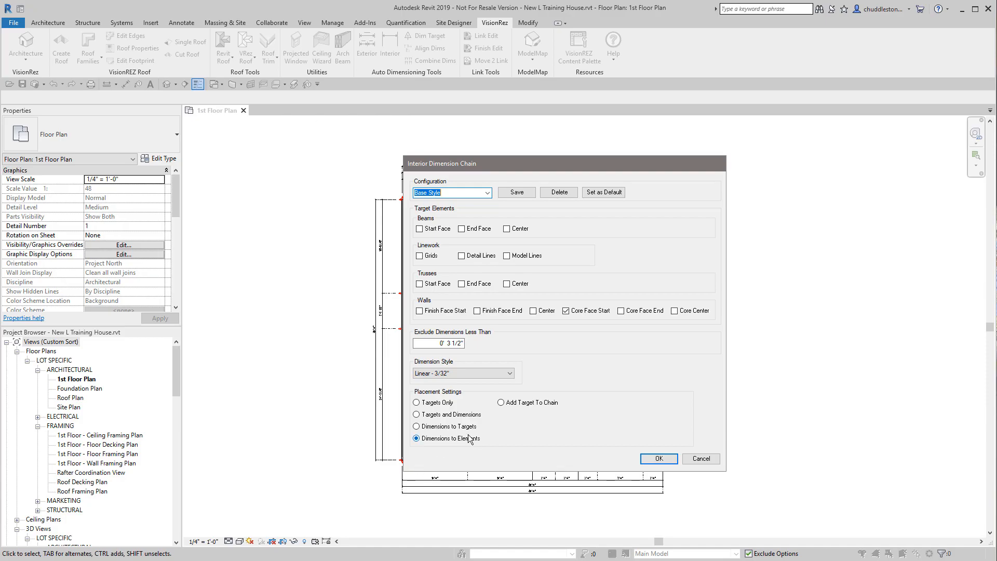
left_click(657, 461)
Step: Place a horizontal interior dimension chain across the three upper rooms, from the left exterior wall to the right exterior wall
scroll(519, 205, "up", 5)
scroll(606, 240, "down", 3)
middle_click_drag(210, 322, 637, 255)
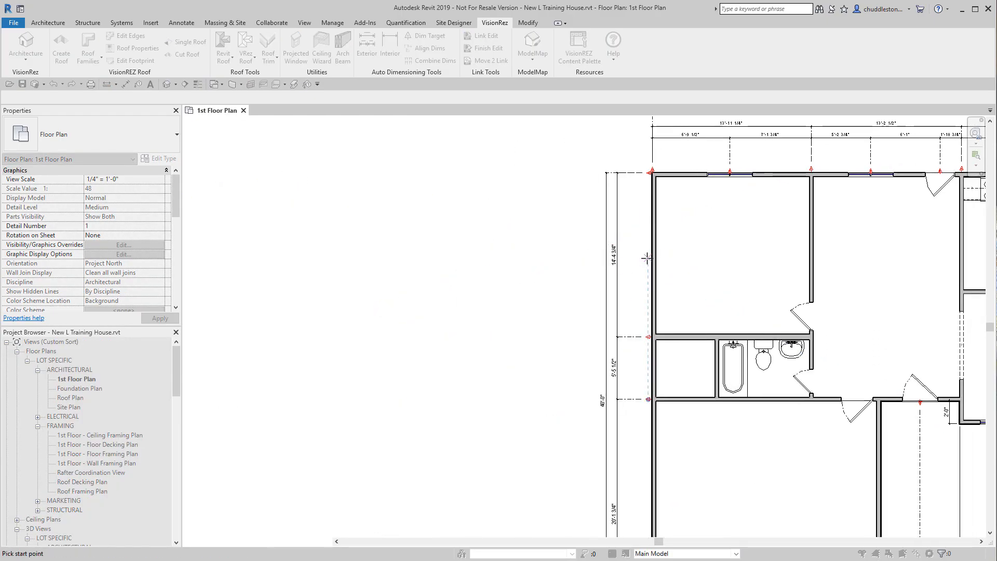
scroll(647, 258, "up", 8)
scroll(686, 267, "down", 8)
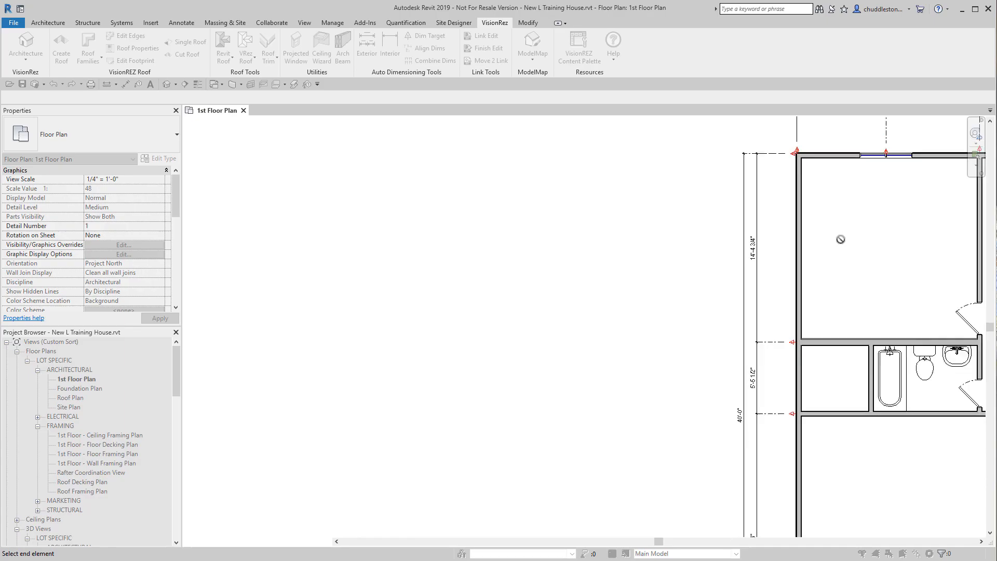
scroll(722, 351, "up", 8)
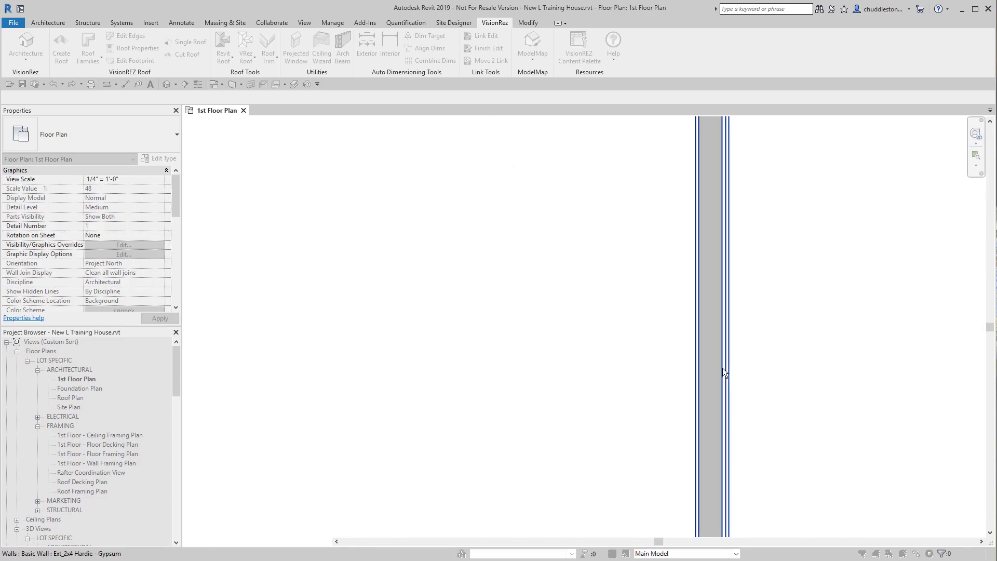
scroll(722, 369, "up", 2)
left_click(722, 367)
scroll(859, 345, "down", 9)
right_click(755, 369)
left_click(772, 378)
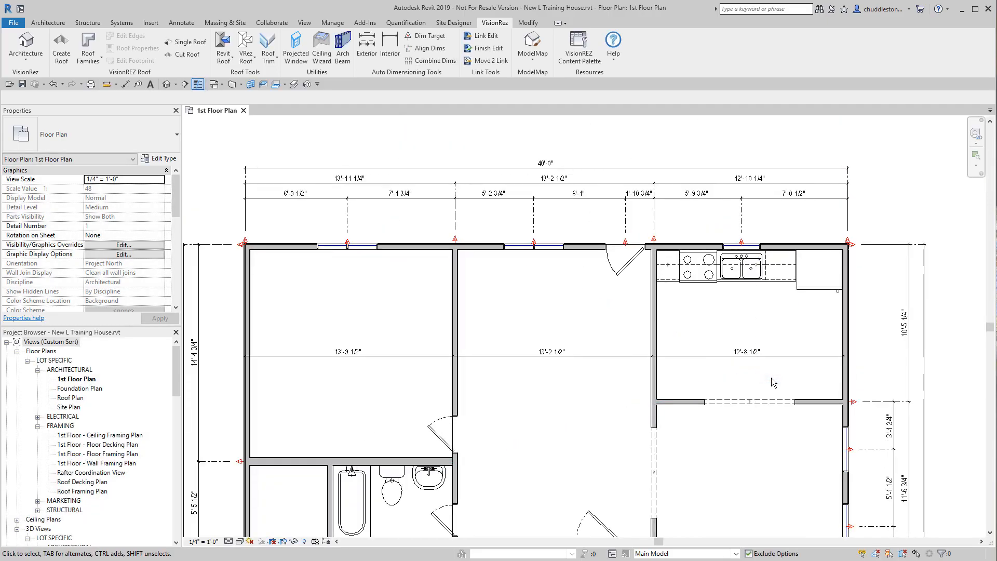
Step: Move the horizontal chain's right-end witness line to the outer core face of the right exterior wall
scroll(443, 375, "up", 4)
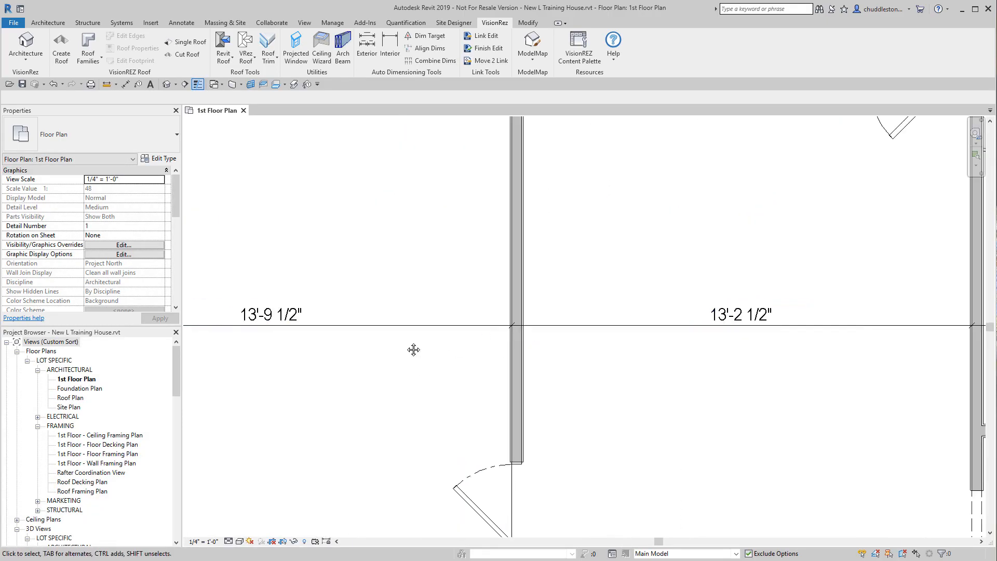
middle_click_drag(918, 312, 561, 341)
scroll(709, 354, "down", 1)
middle_click_drag(967, 357, 604, 337)
scroll(634, 335, "up", 6)
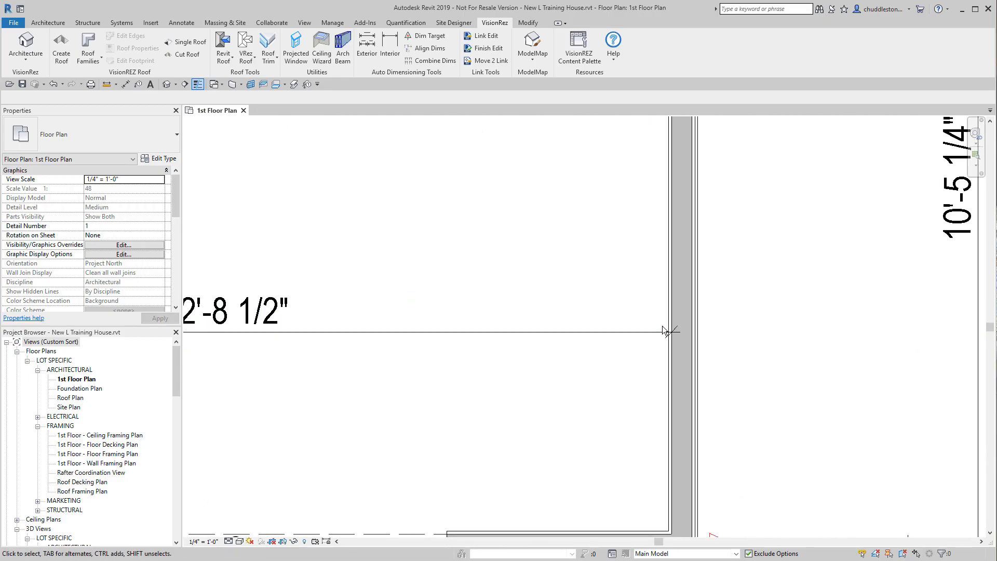
left_click(656, 330)
middle_click_drag(573, 301, 547, 514)
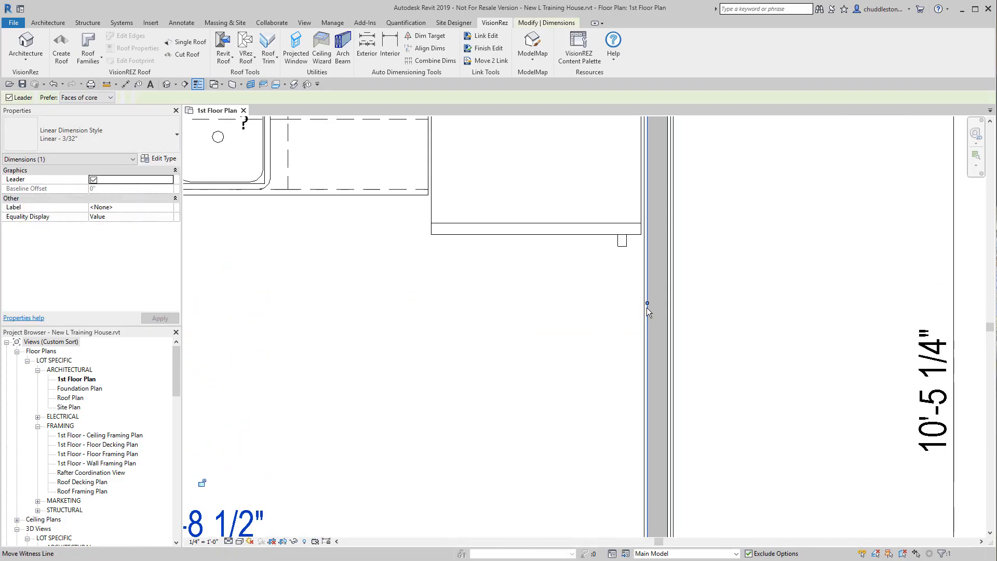
left_click_drag(647, 304, 665, 441)
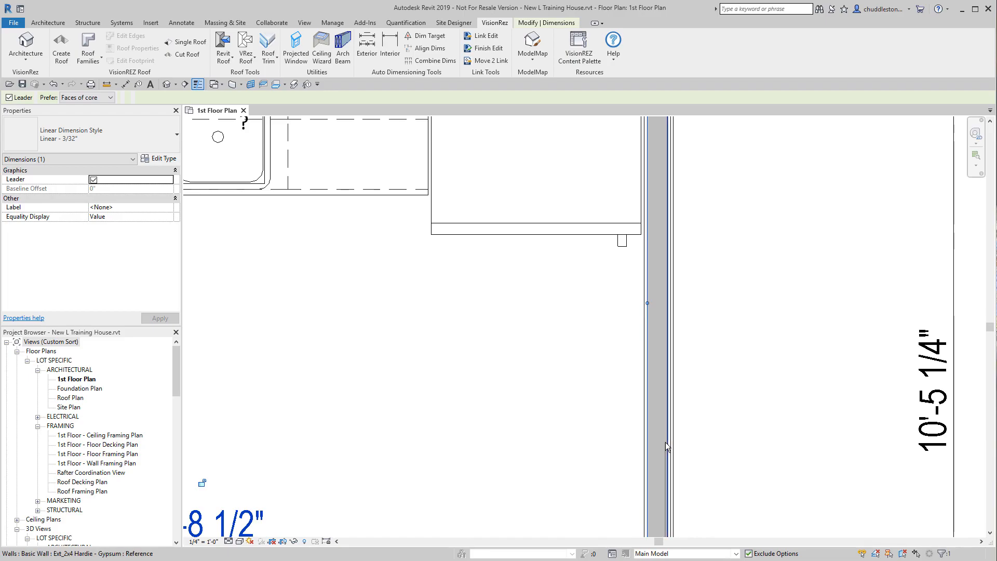
key("Escape")
Step: Place a vertical Base Style interior dimension chain through the kitchen and the room below it, from the back wall to the front wall
scroll(666, 441, "down", 3)
scroll(553, 351, "down", 1)
middle_click_drag(553, 351, 790, 301)
scroll(405, 389, "down", 3)
middle_click_drag(425, 371, 635, 205)
scroll(603, 253, "down", 3)
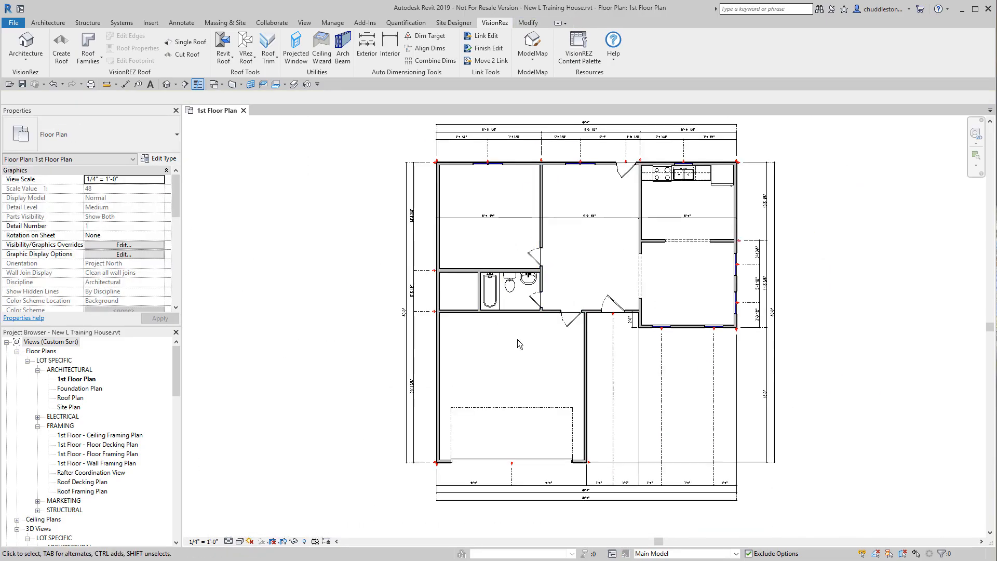
scroll(528, 254, "down", 1)
left_click(391, 48)
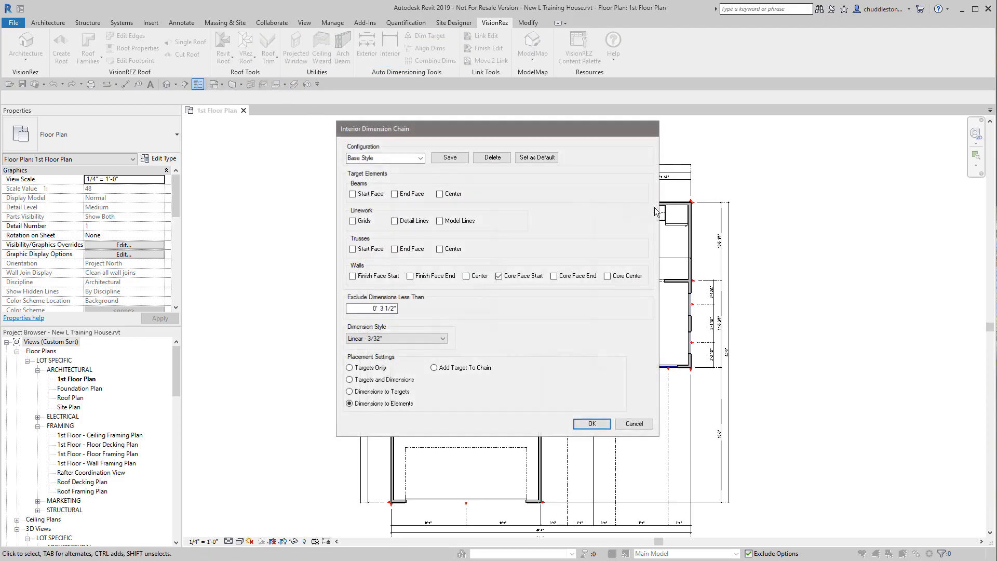
left_click(592, 424)
scroll(639, 265, "up", 5)
scroll(634, 281, "up", 3)
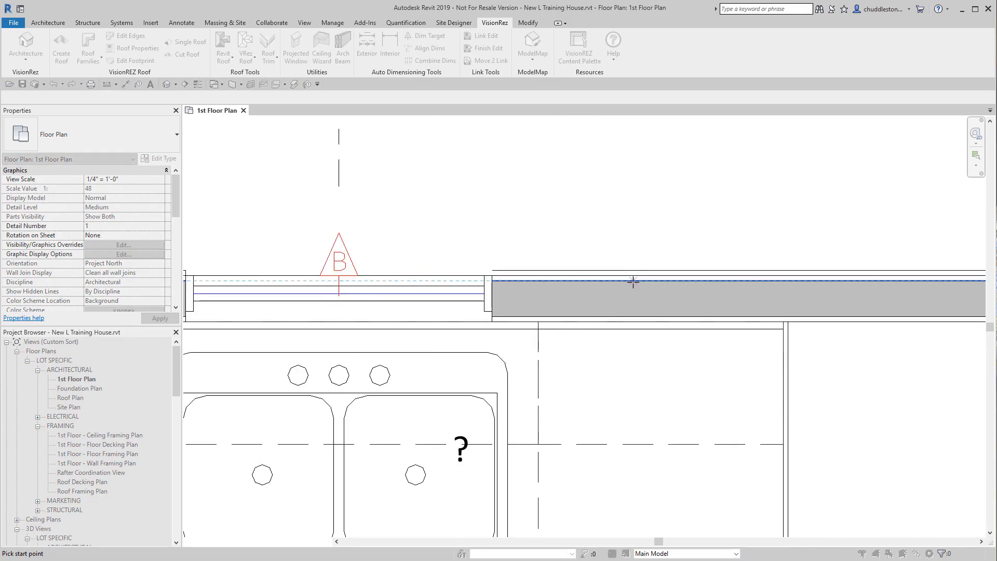
scroll(633, 281, "down", 4)
scroll(590, 281, "up", 5)
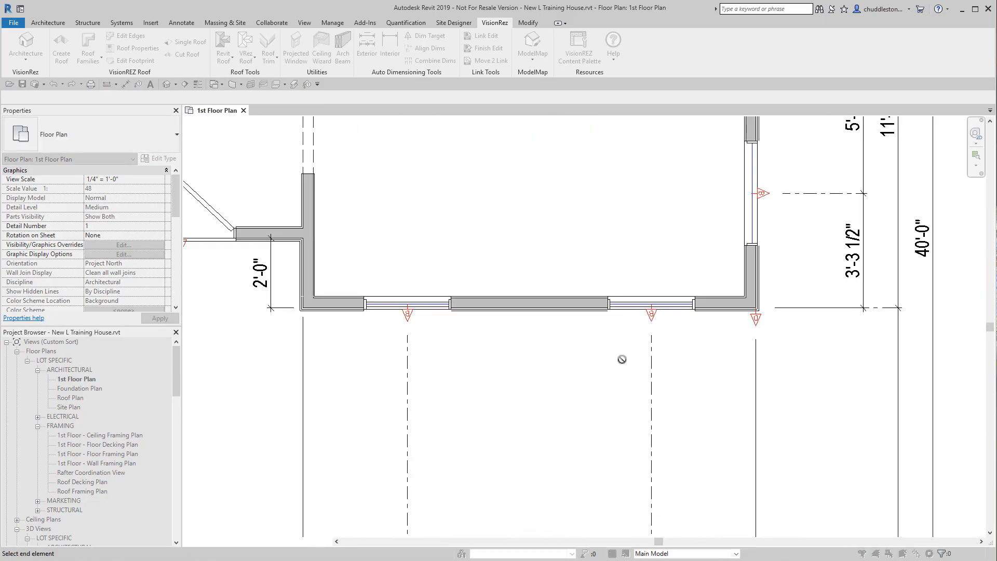
left_click(590, 282)
right_click(565, 336)
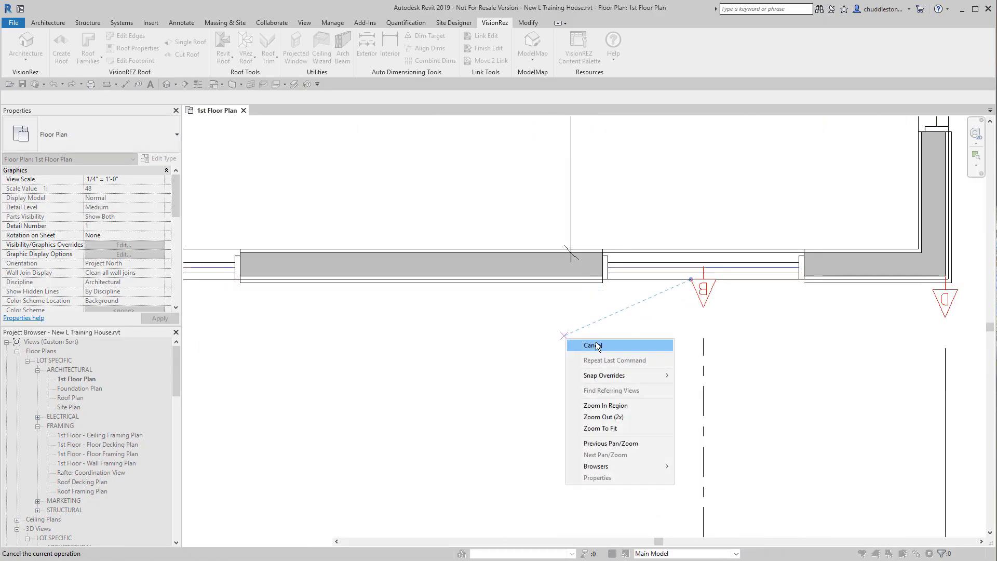
left_click(598, 346)
Step: Move the kitchen-side vertical chain's lower witness line to the outer core face of the front exterior wall
left_click(575, 202)
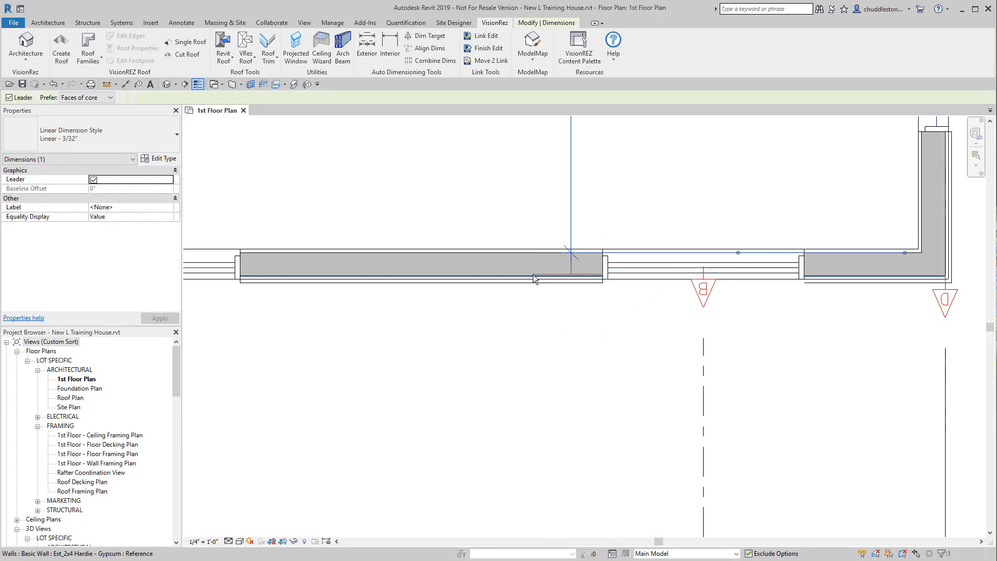
left_click_drag(531, 277, 532, 278)
scroll(503, 229, "down", 5)
middle_click_drag(536, 275, 622, 454)
left_click(555, 338)
Step: Place a vertical Base Style interior dimension chain through the central room and garage, from the back wall to the garage's front wall
middle_click_drag(626, 326, 774, 298)
scroll(773, 297, "up", 1)
scroll(535, 299, "down", 3)
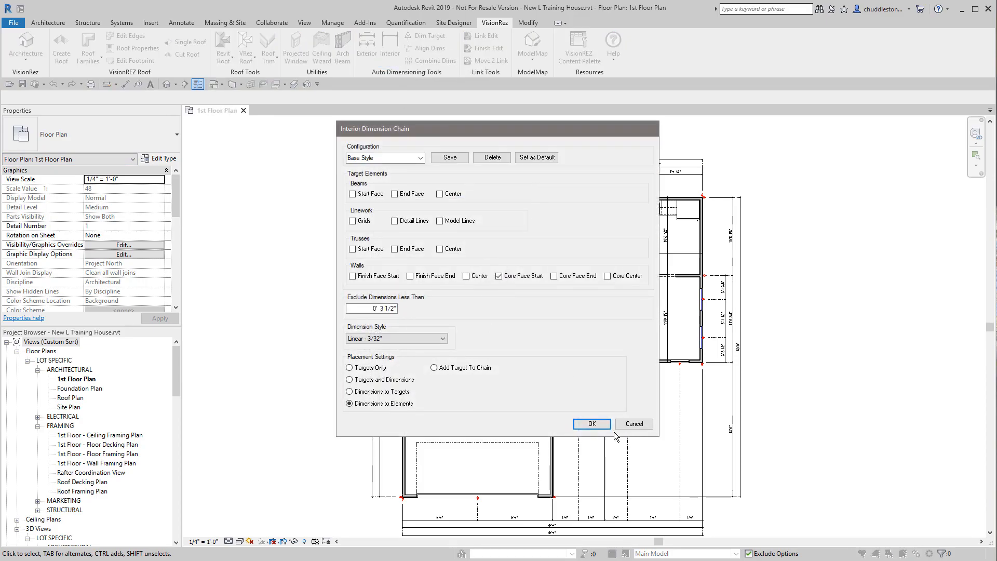
left_click(595, 424)
scroll(458, 200, "up", 5)
left_click(458, 199)
scroll(457, 361, "down", 7)
middle_click_drag(470, 291, 465, 90)
scroll(477, 383, "up", 4)
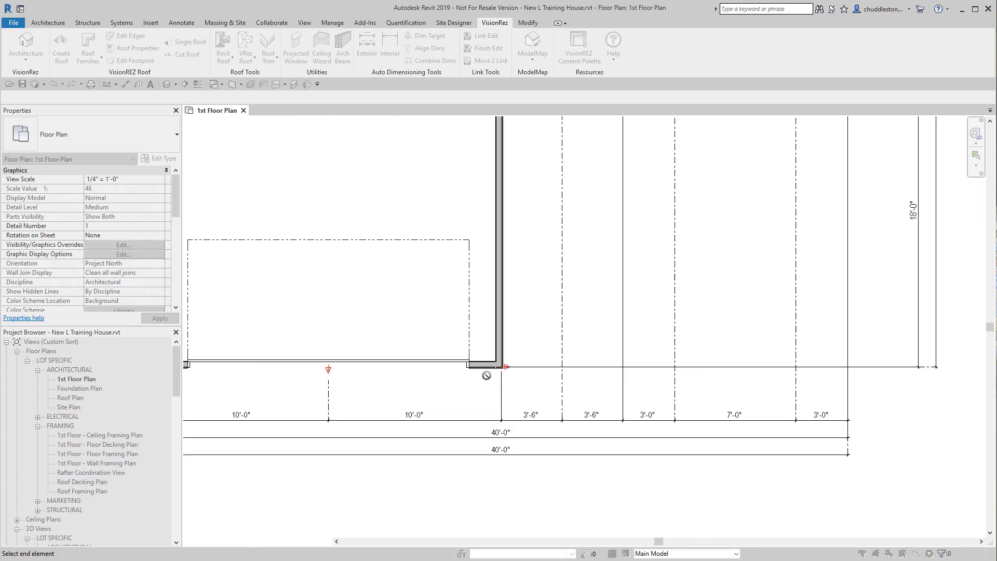
scroll(486, 375, "up", 3)
left_click(445, 356)
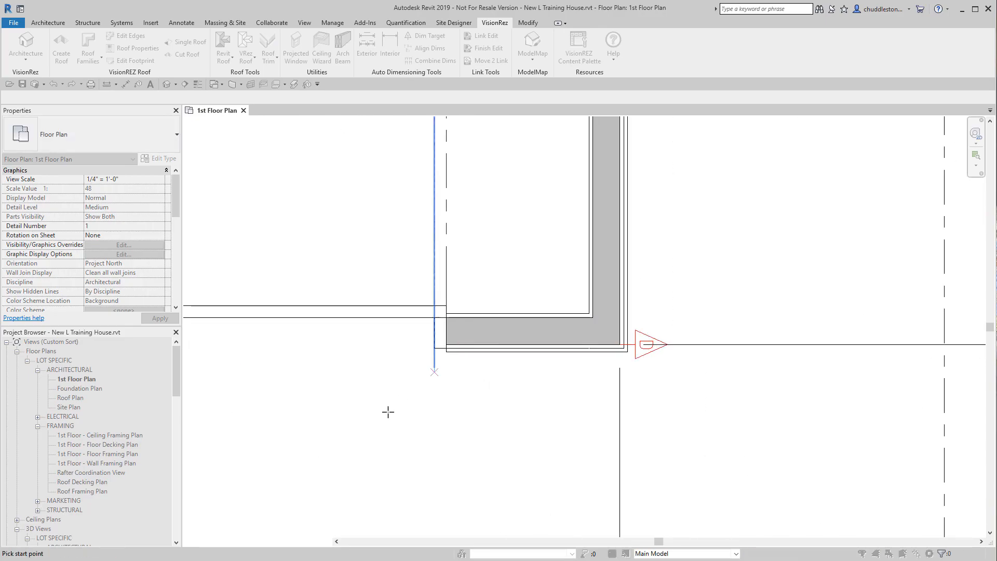
scroll(414, 372, "down", 7)
right_click(439, 261)
left_click(454, 263)
Step: Move the garage chain's lower witness line to the outer core face of the garage's front wall
scroll(470, 306, "up", 5)
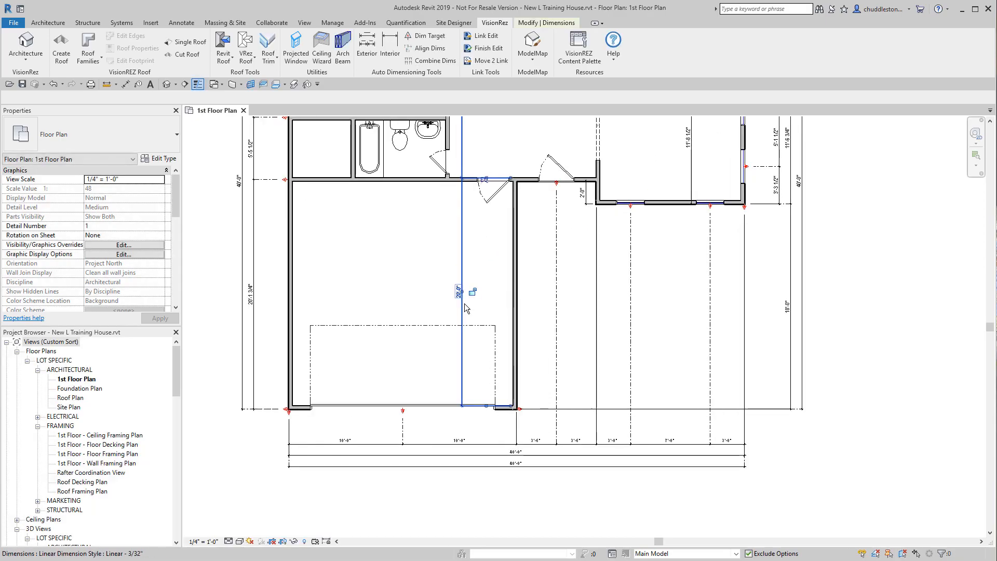
scroll(452, 374, "up", 8)
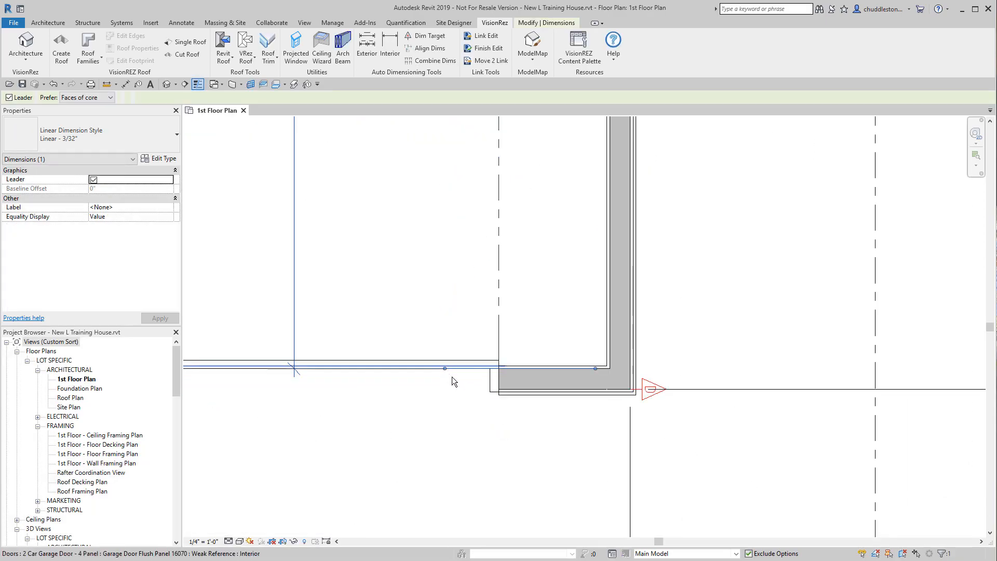
left_click_drag(524, 391, 524, 391)
scroll(439, 399, "down", 8)
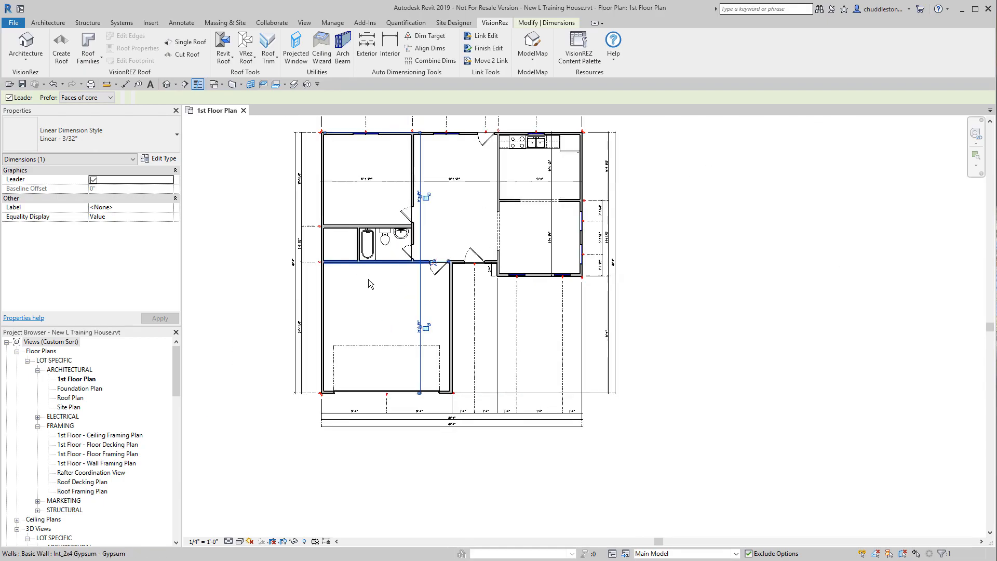
left_click(365, 291)
Step: Place a horizontal interior dimension chain through the bathroom and adjoining closet, from the bathroom's right wall to the left exterior wall
scroll(371, 297, "down", 1)
middle_click_drag(372, 297, 438, 389)
scroll(470, 306, "up", 4)
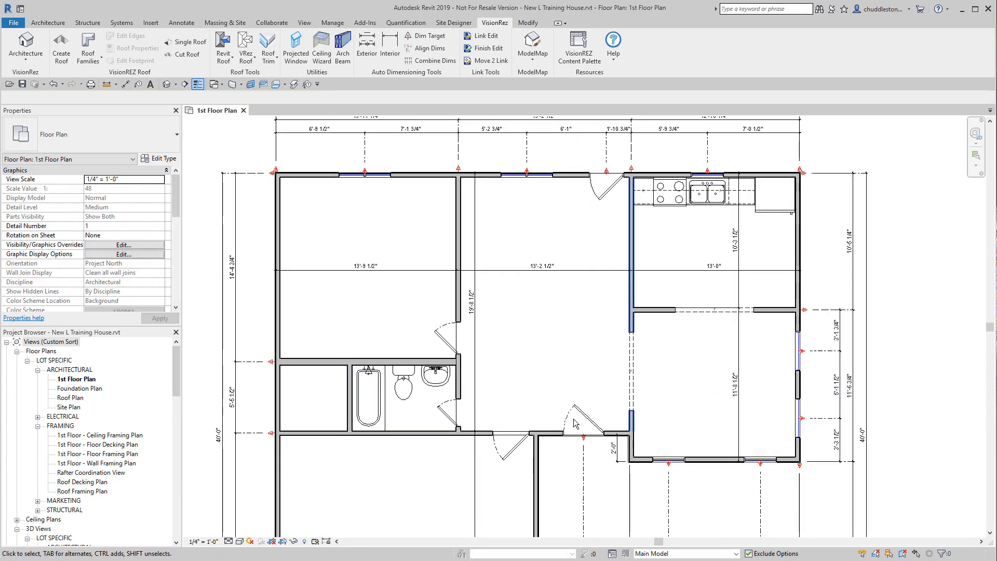
scroll(411, 372, "up", 8)
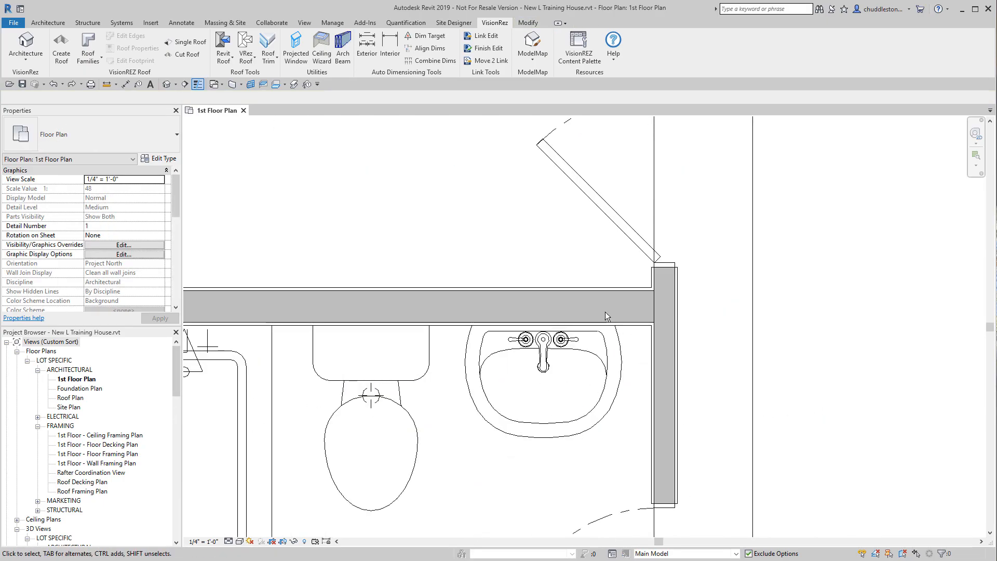
left_click(391, 46)
left_click(589, 424)
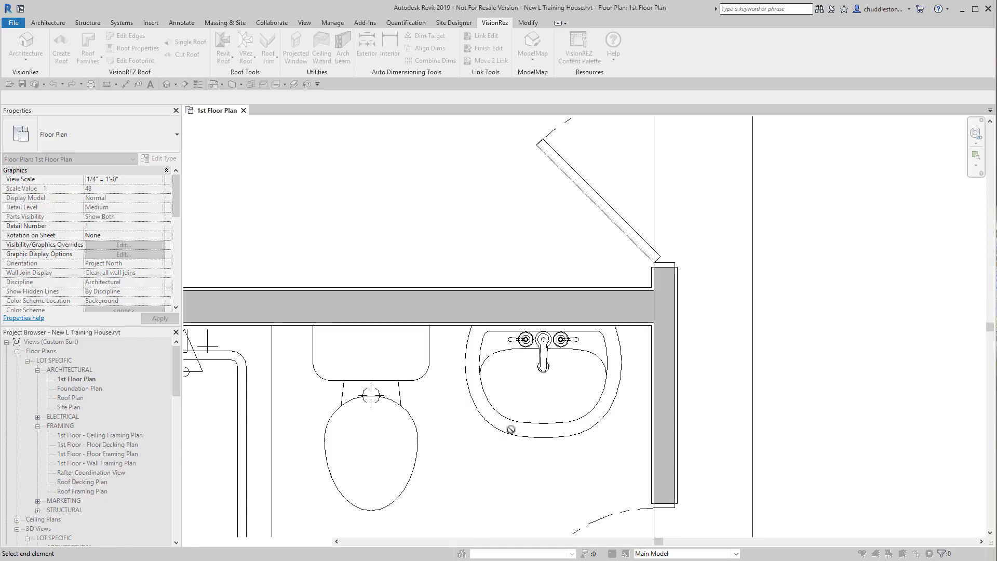
scroll(797, 380, "down", 5)
left_click(429, 402)
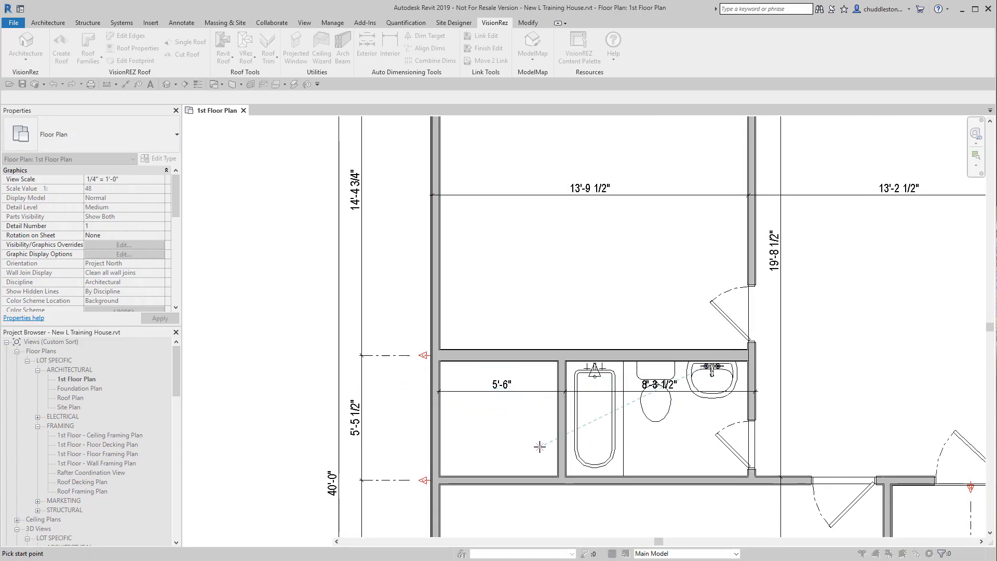
key("Escape")
key("Escape")
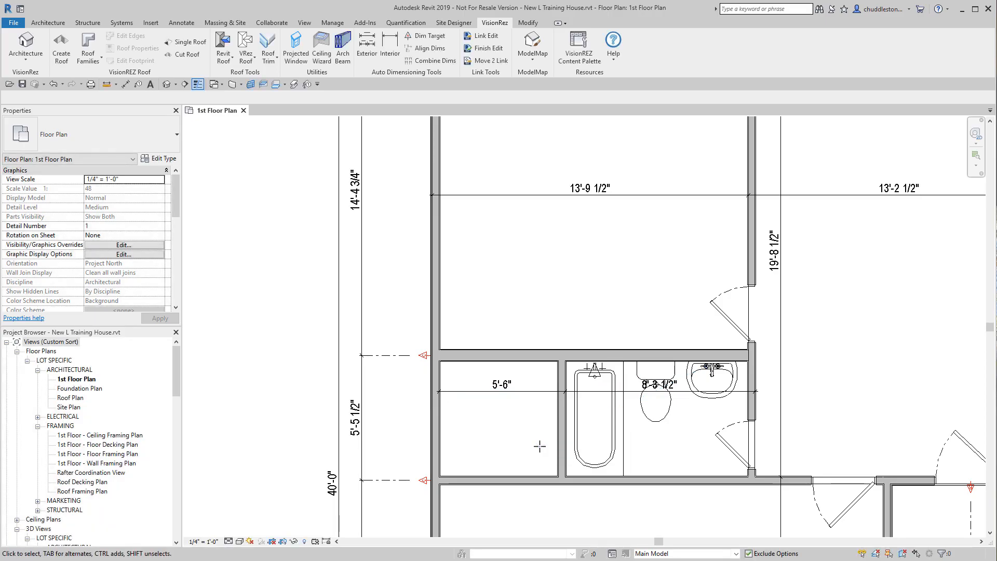
Step: Move the bathroom and closet chain's left-end witness line to the outer core face of the left exterior wall
scroll(642, 405, "up", 2)
middle_click_drag(287, 393, 499, 412)
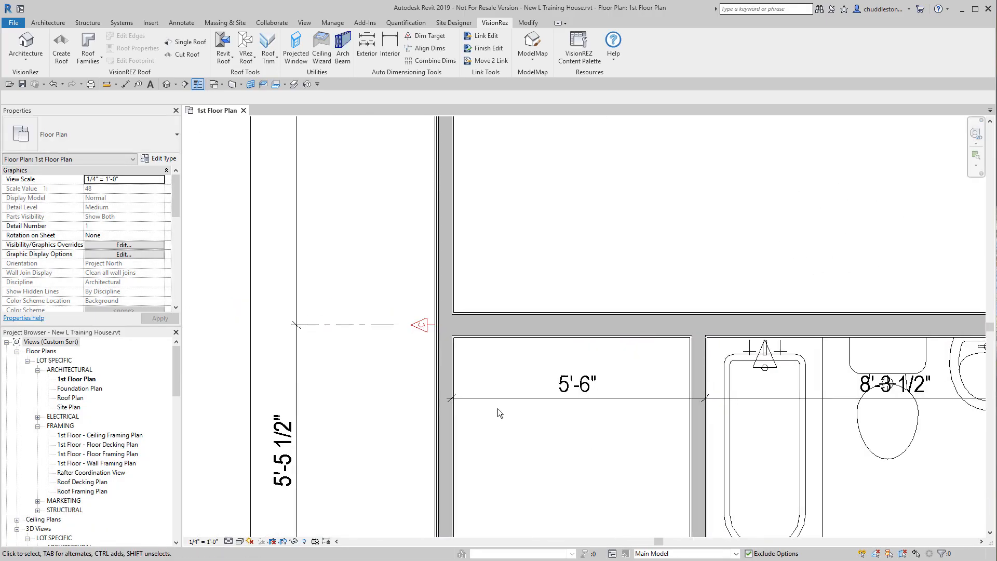
left_click(496, 396)
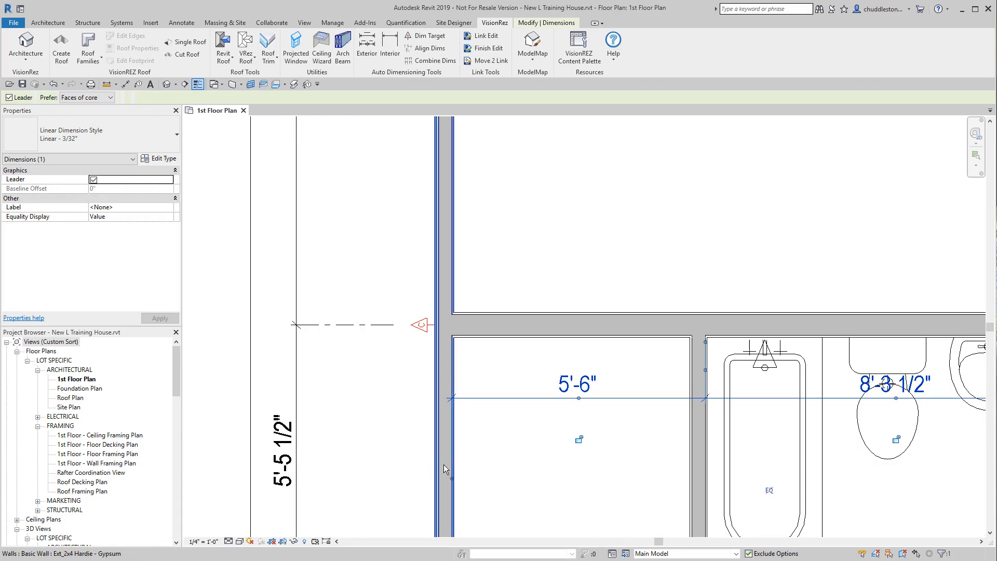
left_click_drag(441, 474, 441, 475)
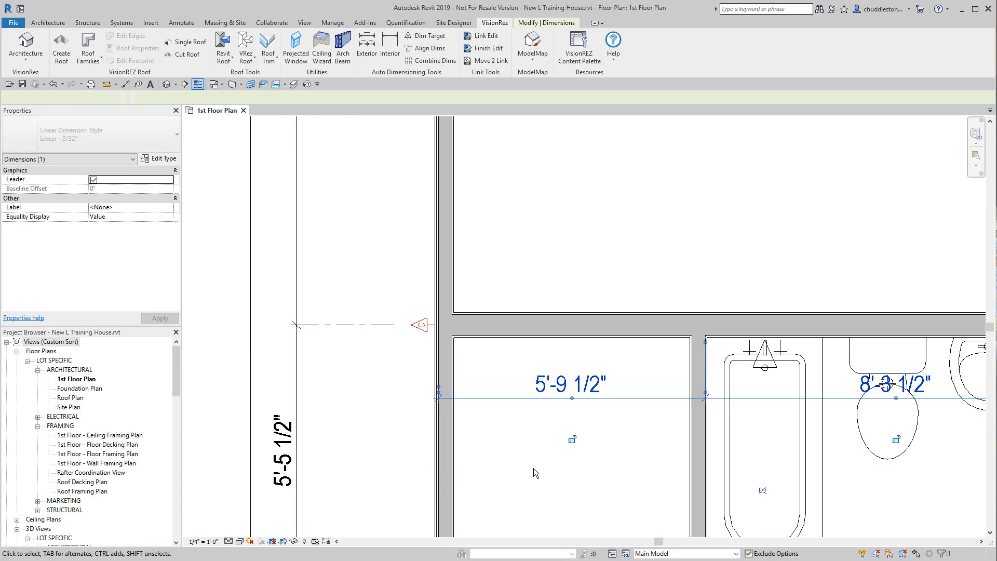
left_click(534, 469)
scroll(532, 480, "down", 6)
middle_click_drag(531, 479, 408, 323)
scroll(408, 323, "up", 1)
scroll(445, 409, "down", 2)
middle_click_drag(443, 419, 443, 401)
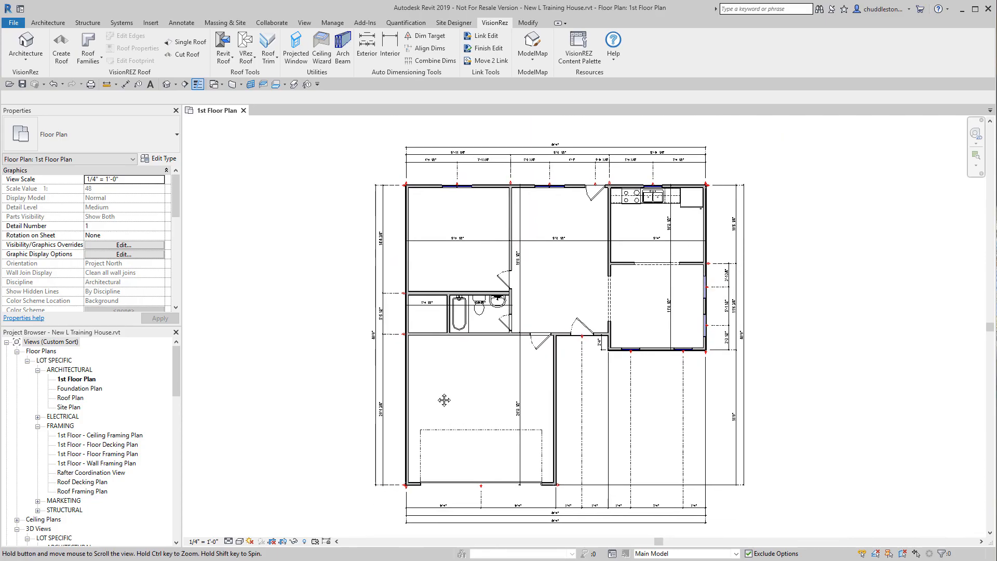